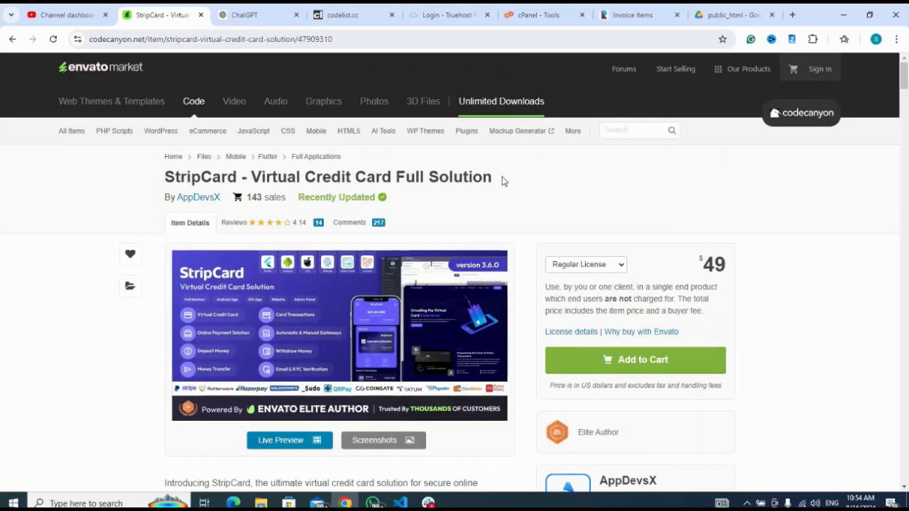
# Switch to the cPanel tools page and open the File Manager
pyautogui.click(537, 16)
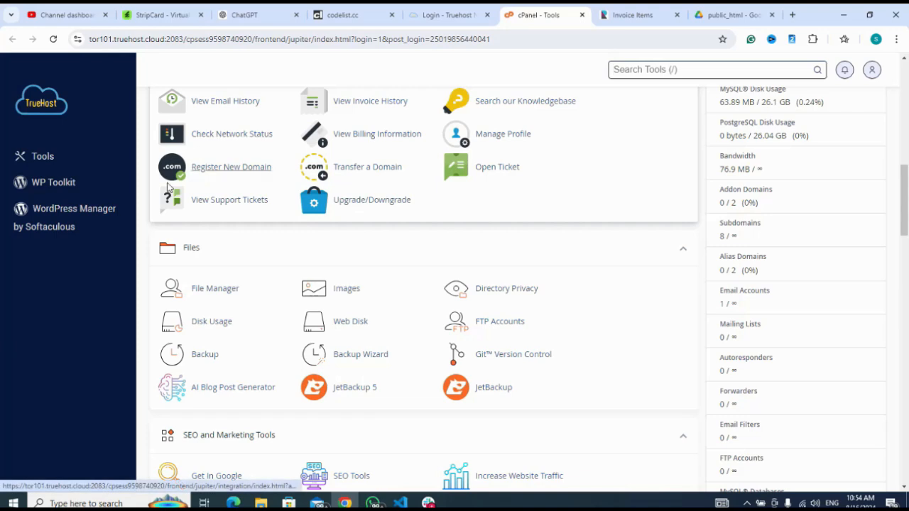
pyautogui.scroll(1, 144, 206)
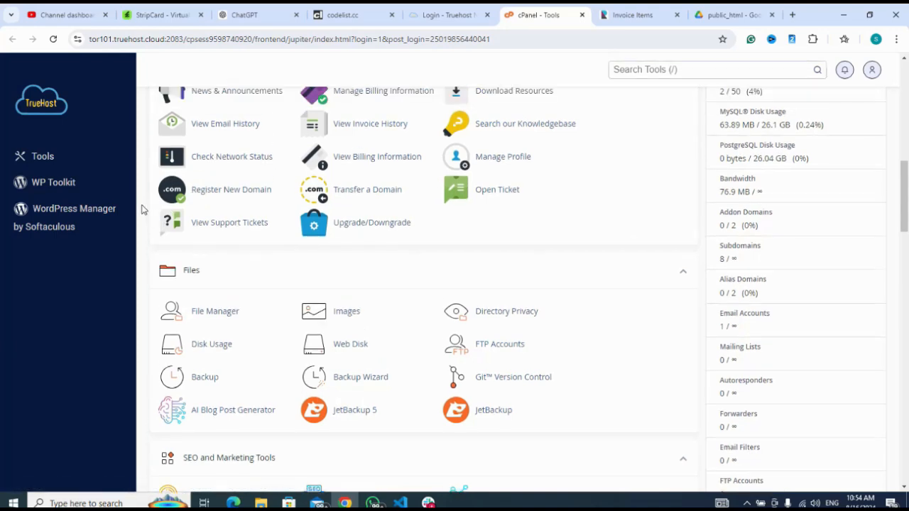
pyautogui.scroll(-1, 141, 210)
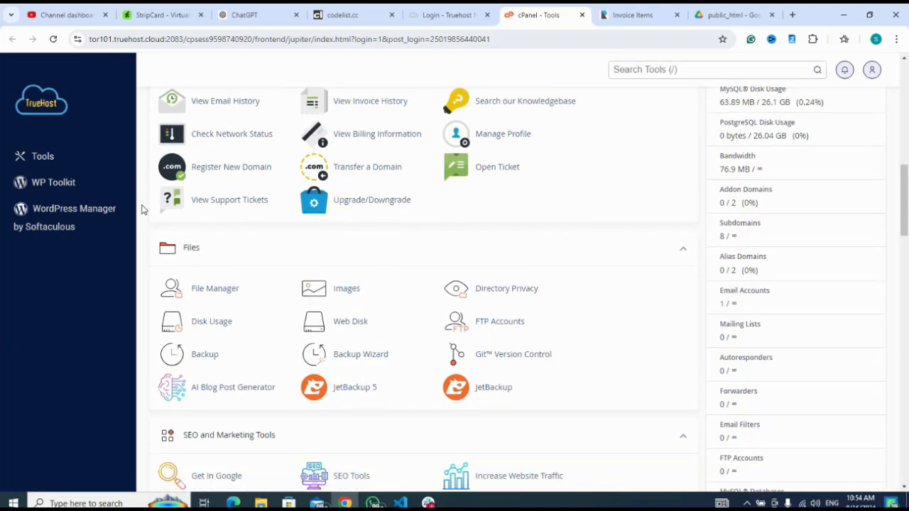
pyautogui.click(206, 290)
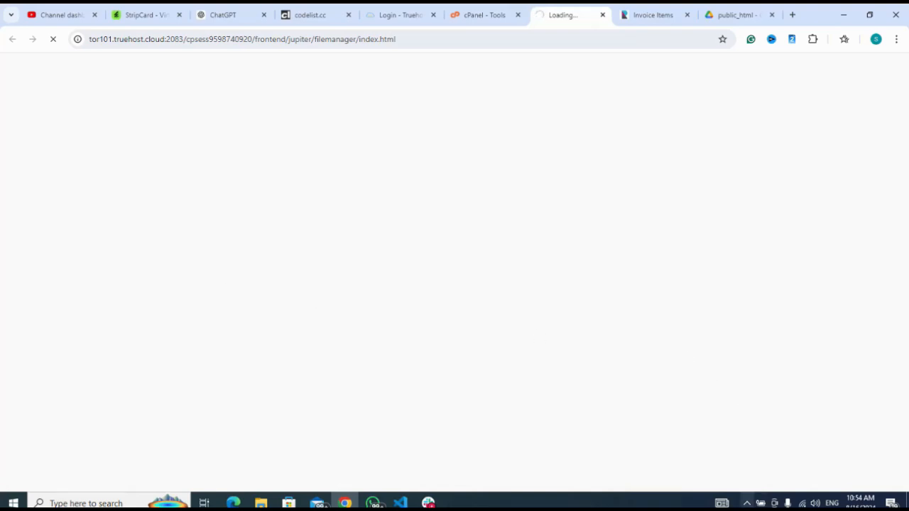
pyautogui.click(746, 503)
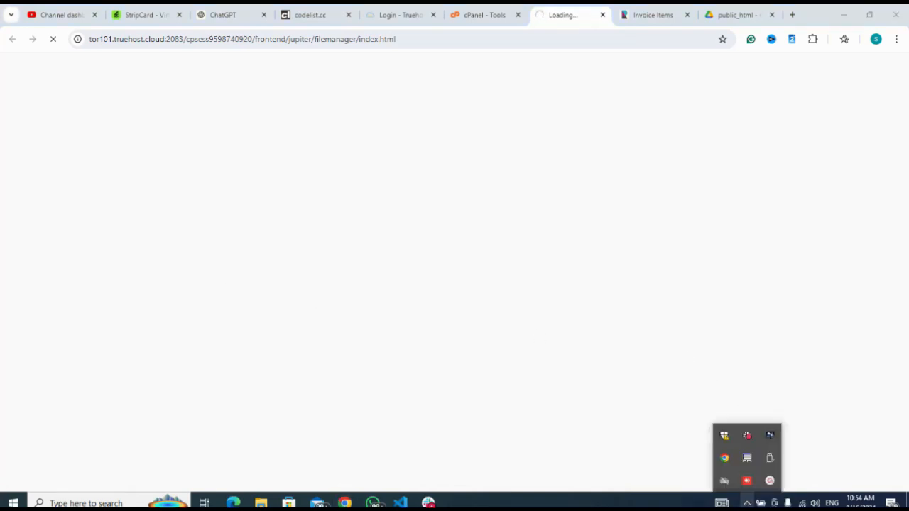
pyautogui.click(769, 482)
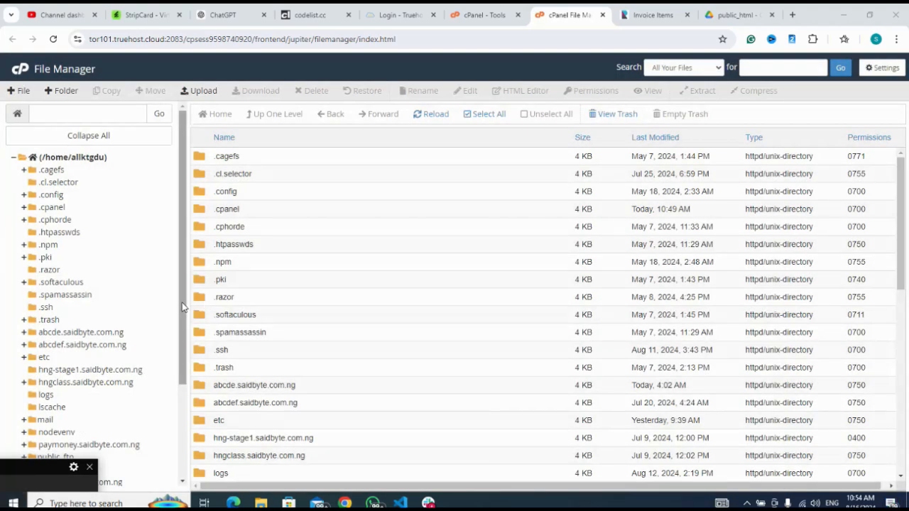
# Open the tested.saidbyte.com.ng folder from the directory tree in the File Manager
pyautogui.moveTo(182, 307); pyautogui.dragTo(182, 359)
pyautogui.click(13, 503)
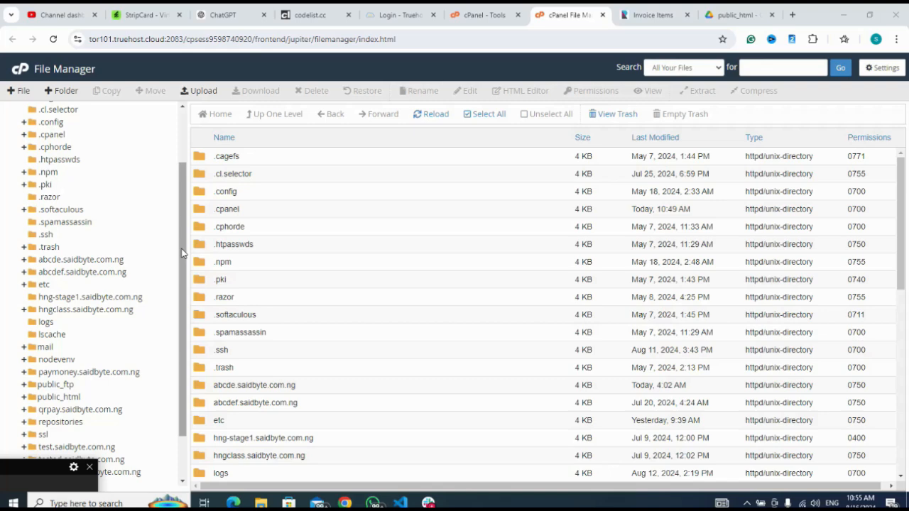
pyautogui.moveTo(182, 249); pyautogui.dragTo(186, 321)
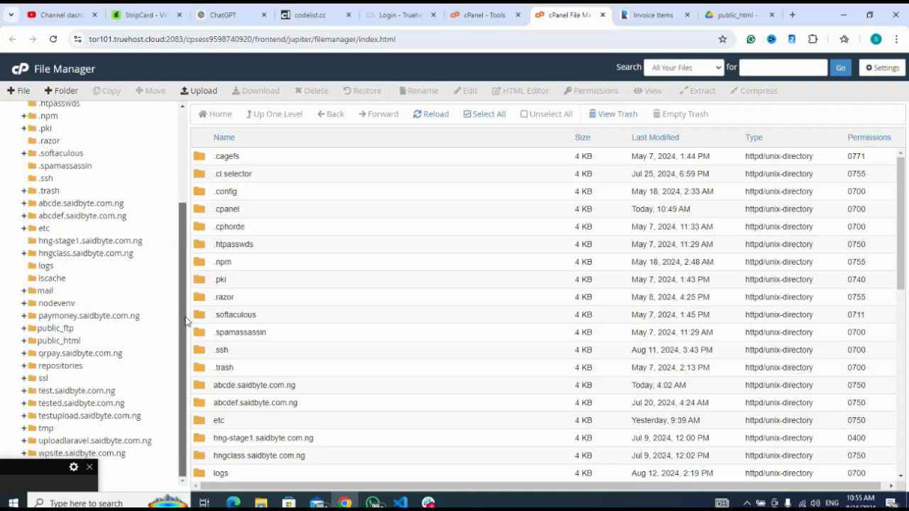
pyautogui.click(87, 404)
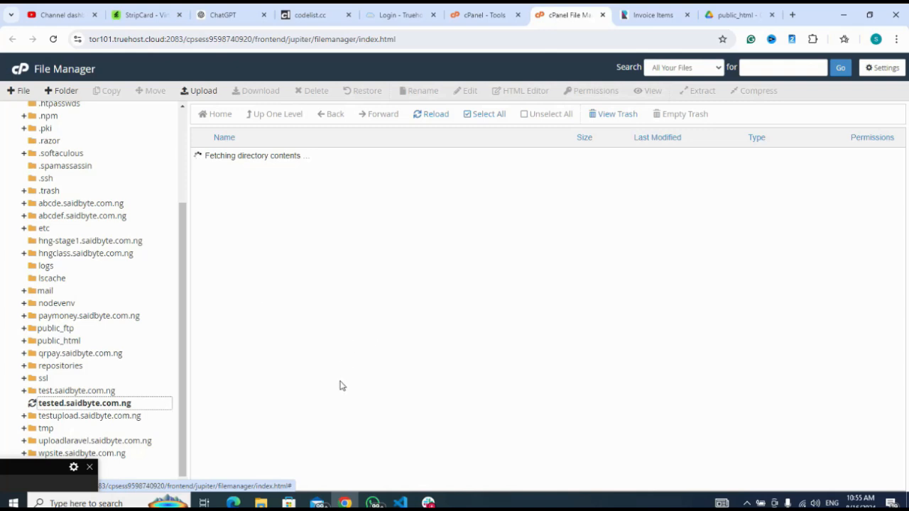
pyautogui.click(34, 480)
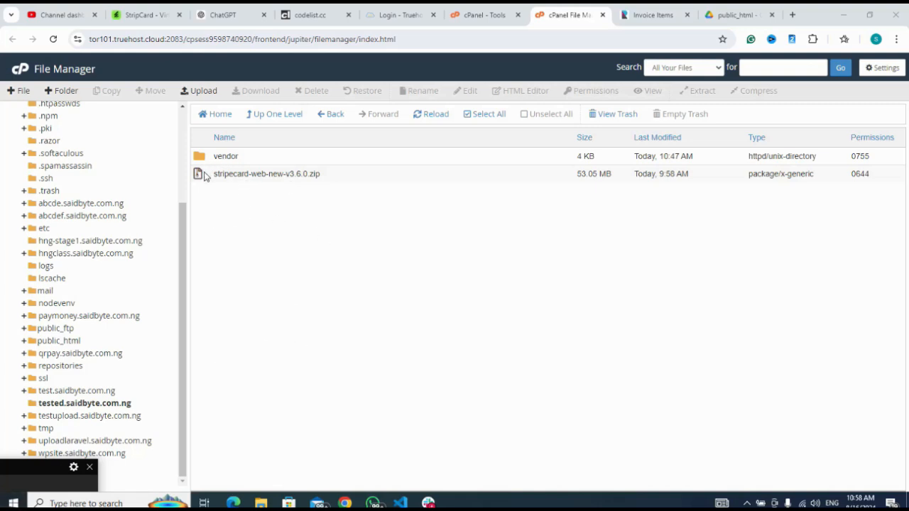
# Extract stripecard-web-new-v3.6.0.zip into /tested.saidbyte.com.ng and dismiss the extraction results
pyautogui.rightClick(201, 175)
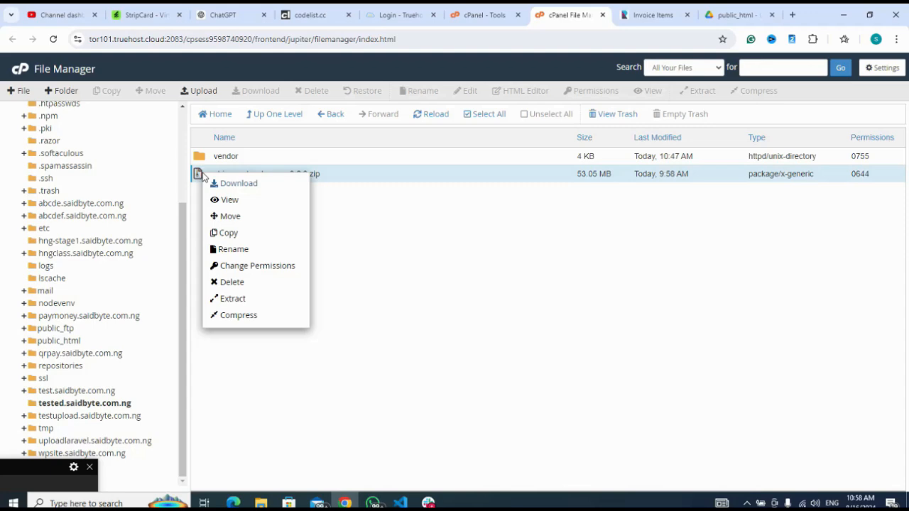
pyautogui.click(230, 302)
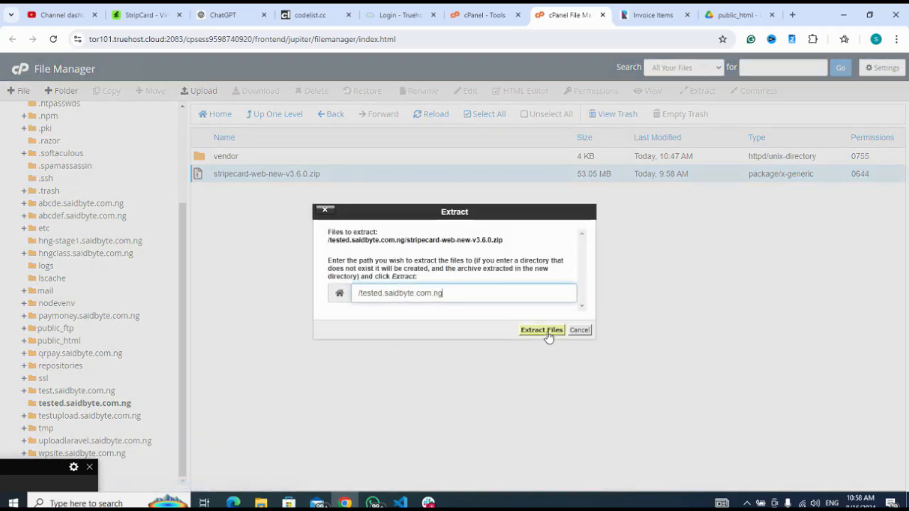
pyautogui.click(544, 331)
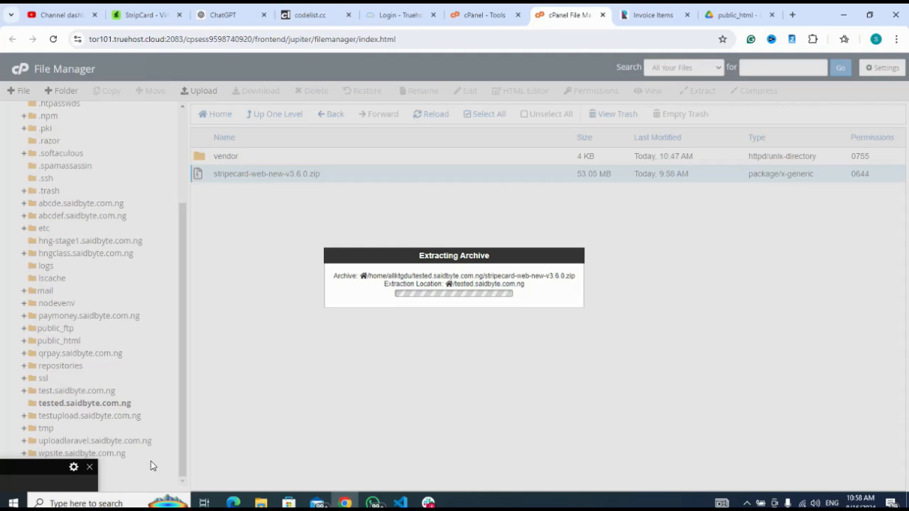
pyautogui.click(13, 503)
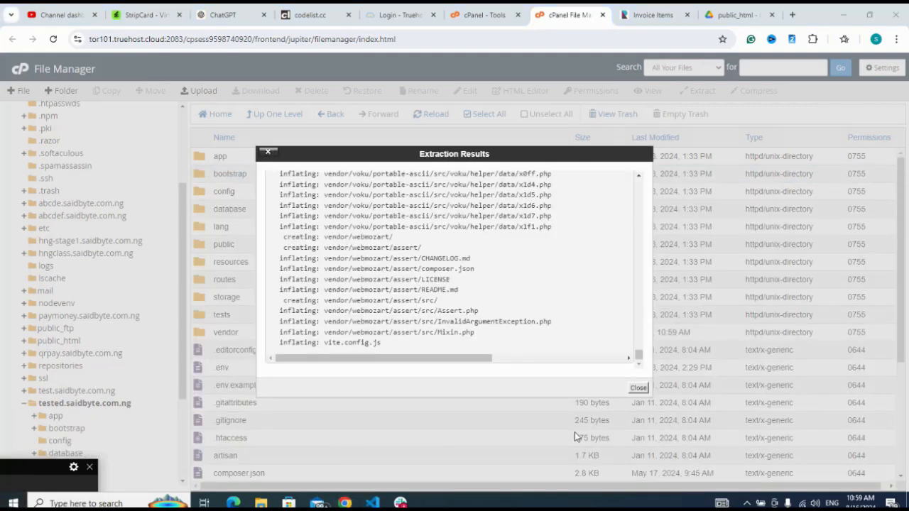
pyautogui.click(638, 387)
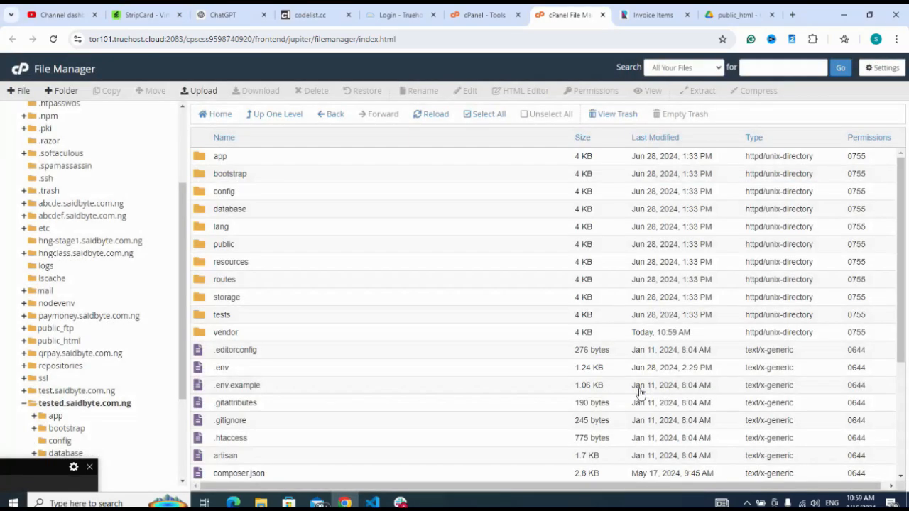
pyautogui.click(112, 405)
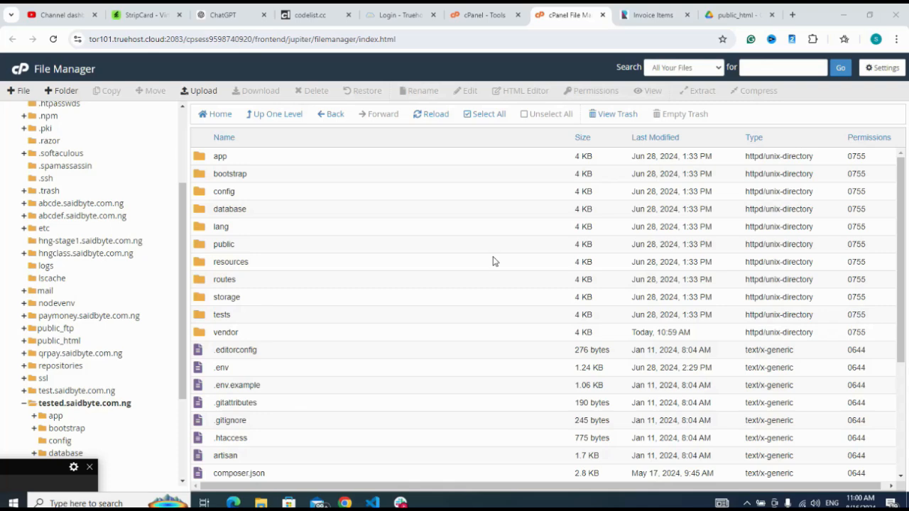
# Return to the cPanel tools page and open MySQL Databases
pyautogui.click(485, 17)
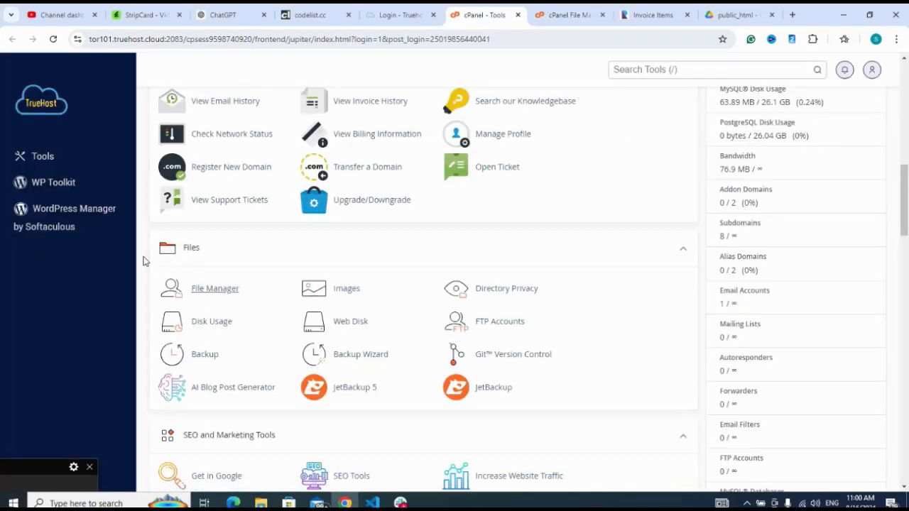
pyautogui.scroll(5, 143, 261)
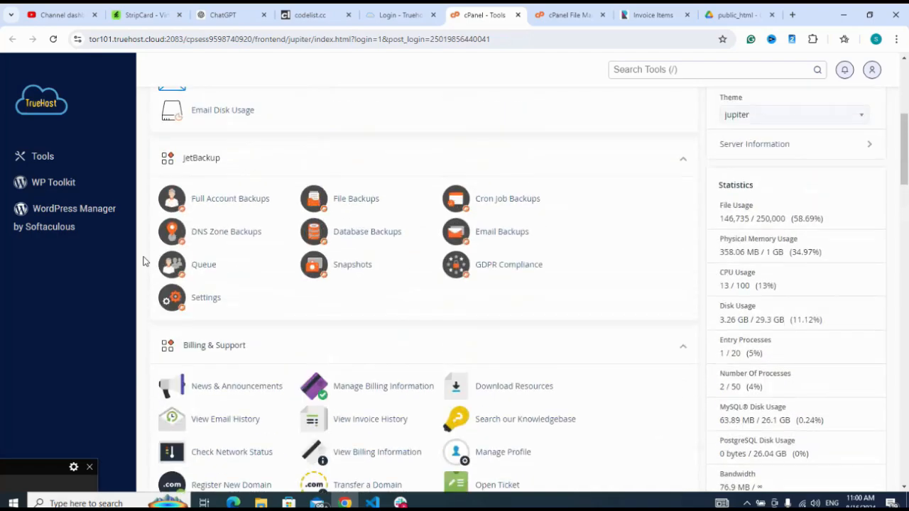
pyautogui.scroll(4, 143, 261)
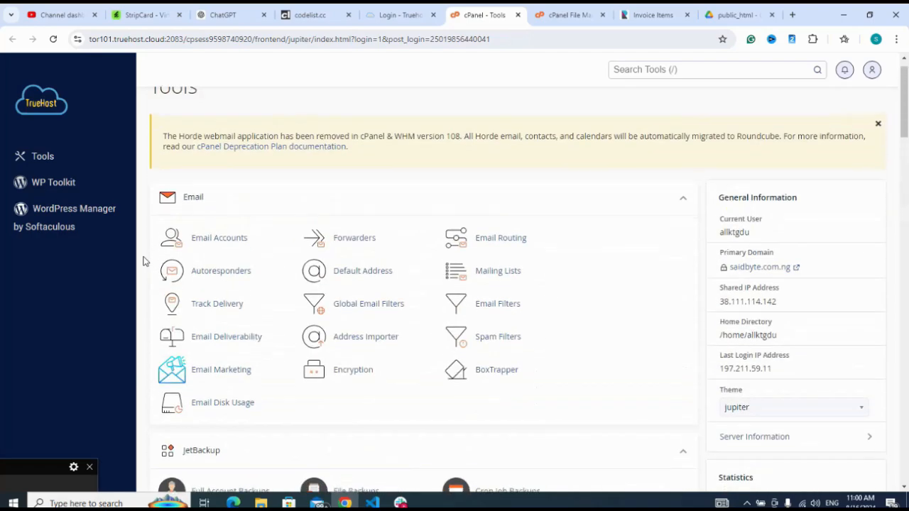
pyautogui.scroll(-15, 143, 261)
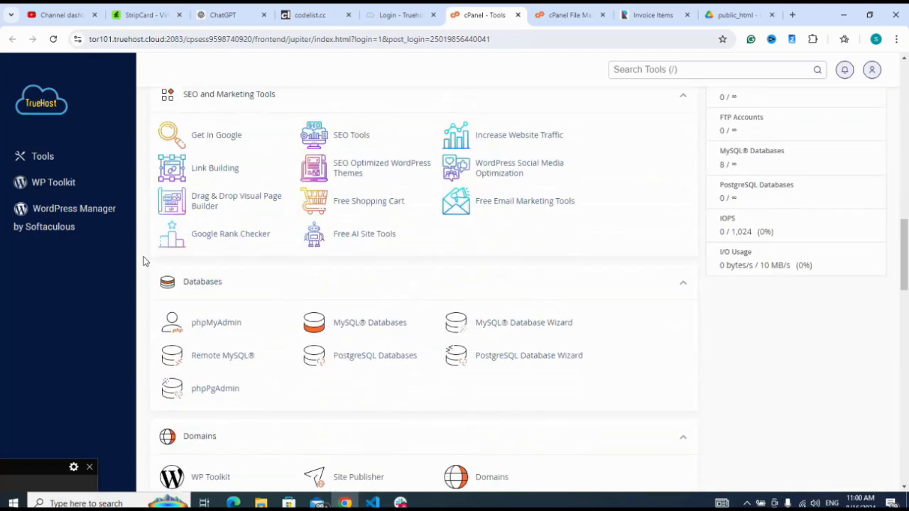
pyautogui.scroll(-1, 142, 261)
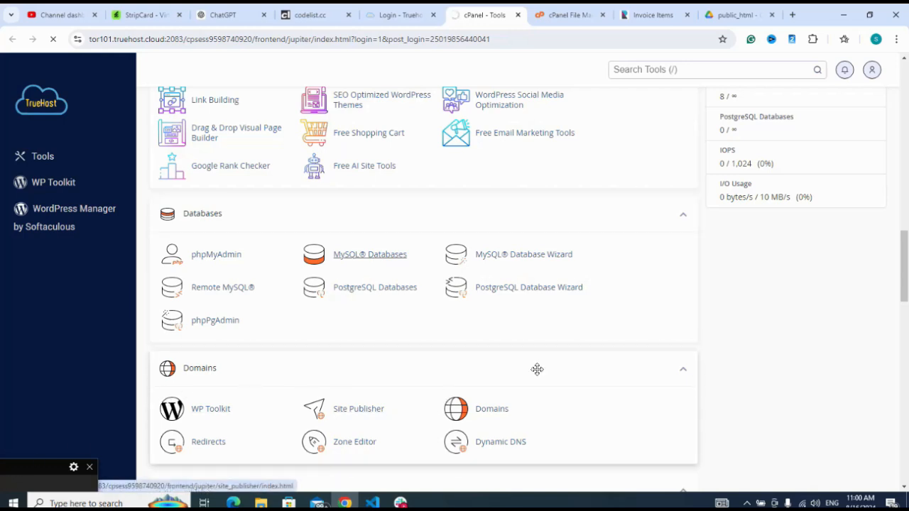
pyautogui.click(19, 479)
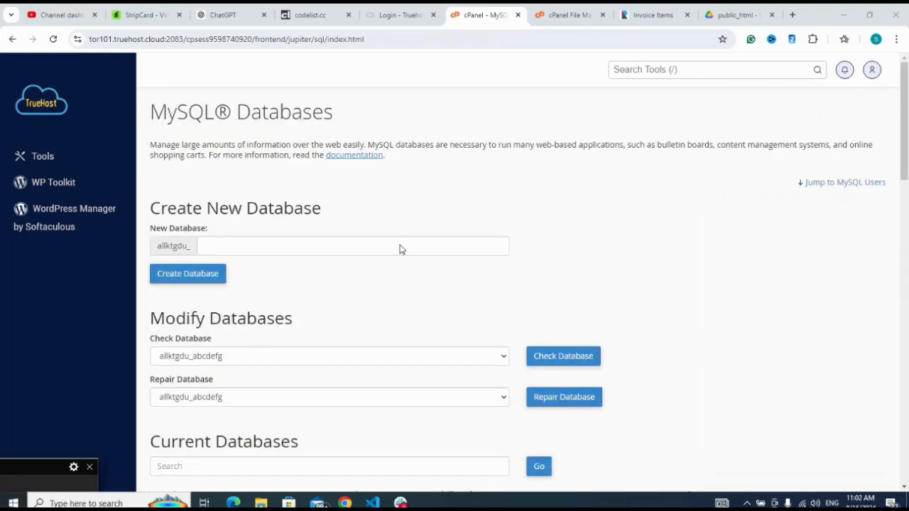
# Create a new MySQL database named abcdef after the account prefix and go back to the database overview
pyautogui.click(401, 245)
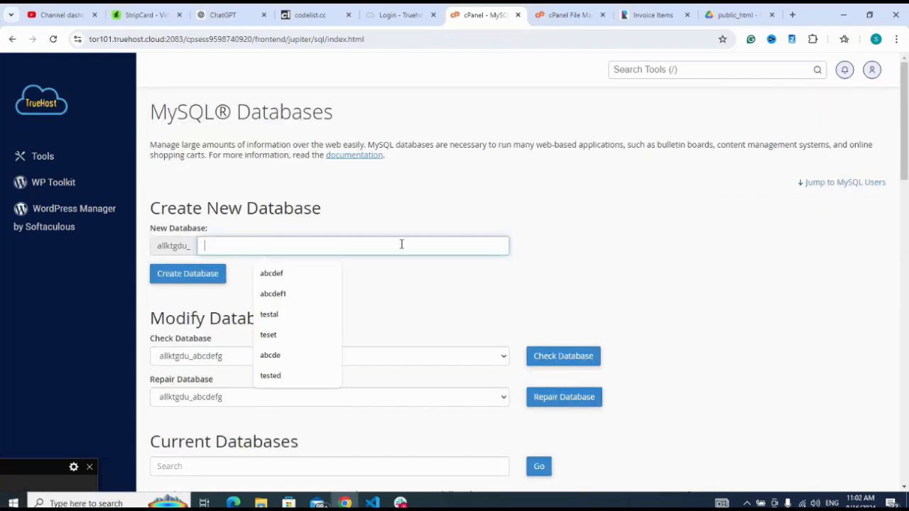
pyautogui.click(270, 273)
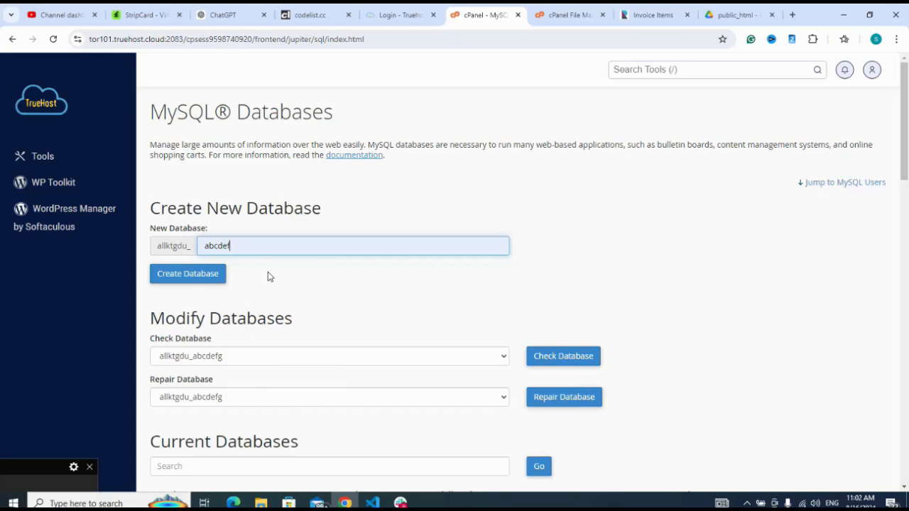
pyautogui.click(194, 277)
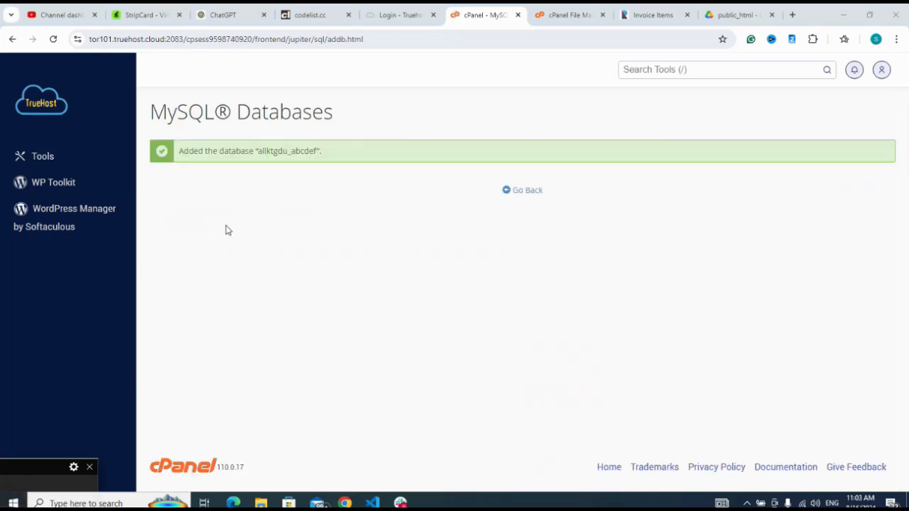
pyautogui.click(530, 193)
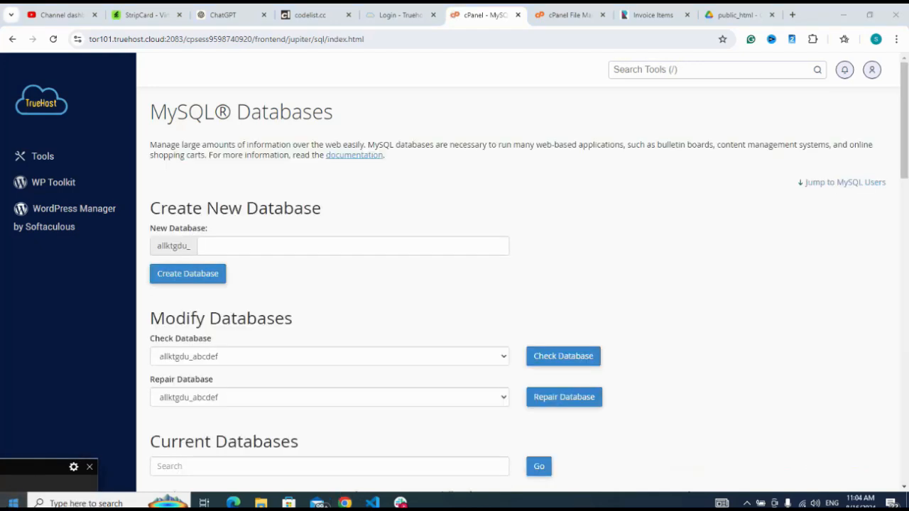
# Enter abcdefuser as the username for the new MySQL user and dismiss the chat notification
pyautogui.scroll(-5, 653, 250)
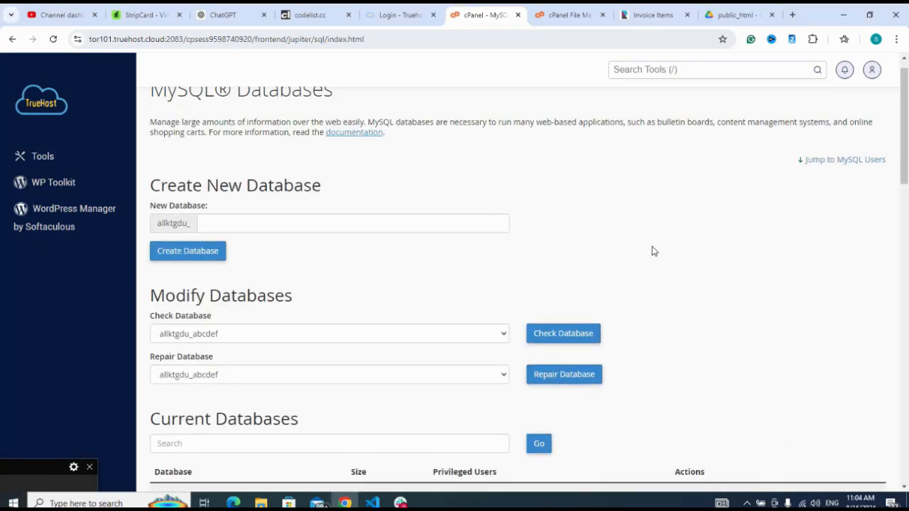
pyautogui.scroll(-4, 653, 251)
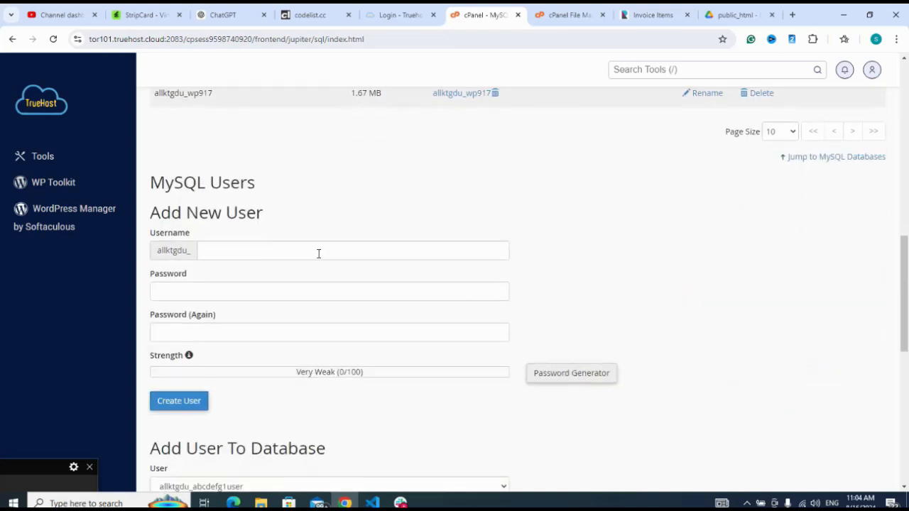
pyautogui.click(318, 253)
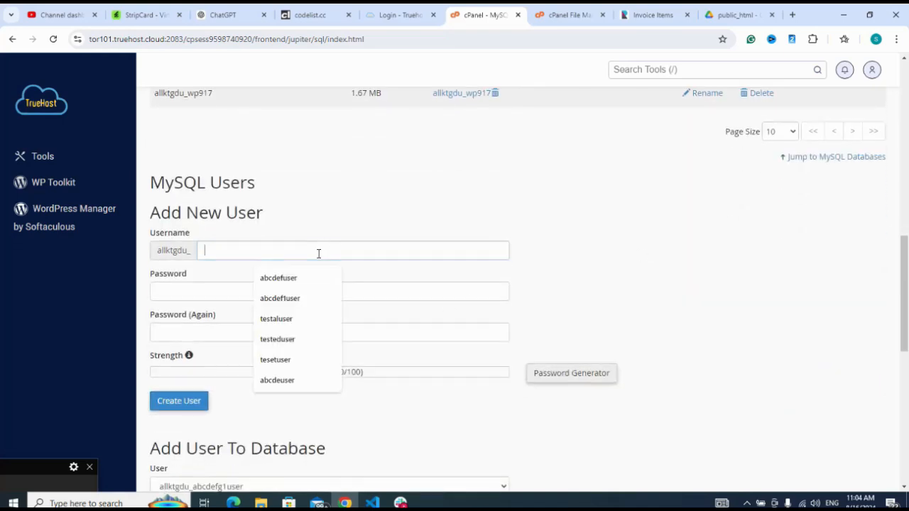
pyautogui.click(291, 281)
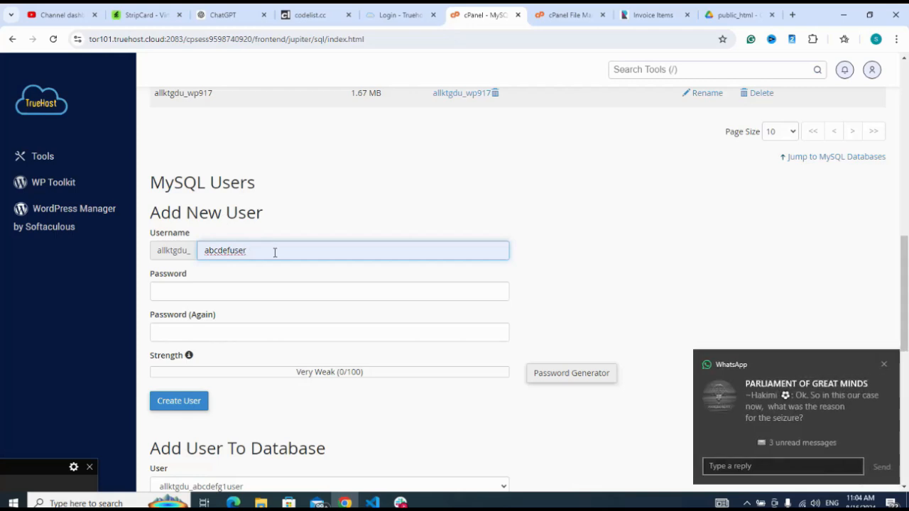
pyautogui.click(884, 366)
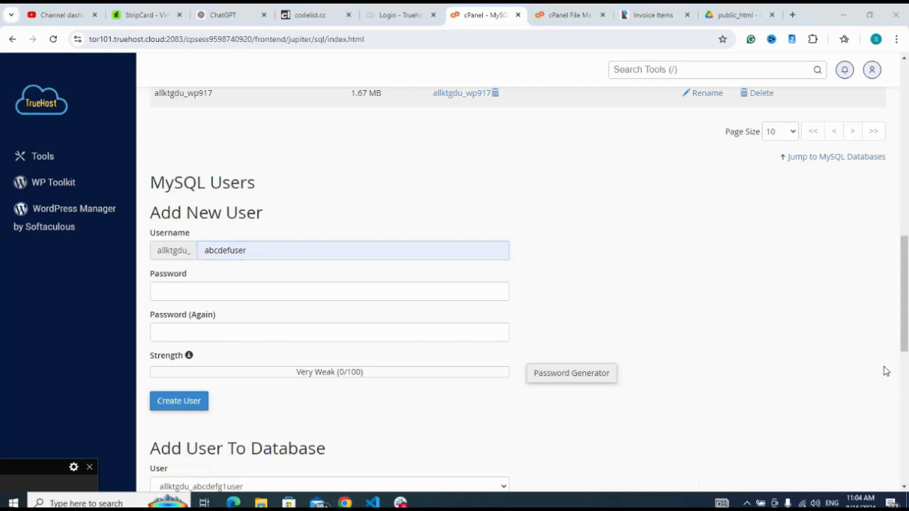
pyautogui.doubleClick(347, 252)
pyautogui.click(331, 292)
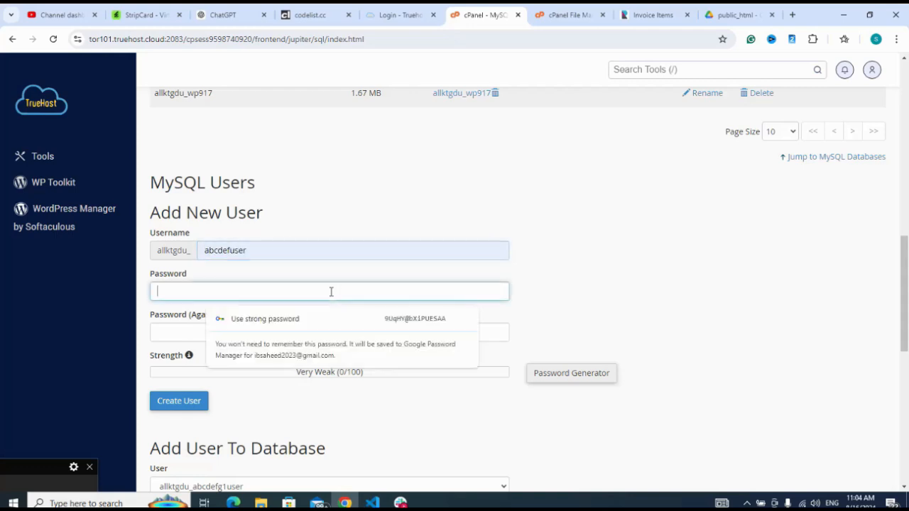
pyautogui.hotkey('ctrl', 'v')
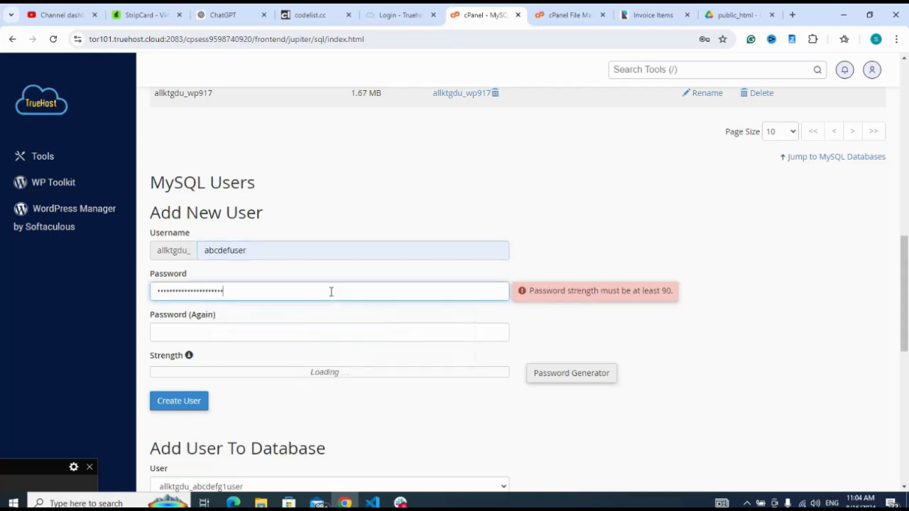
pyautogui.write('a')
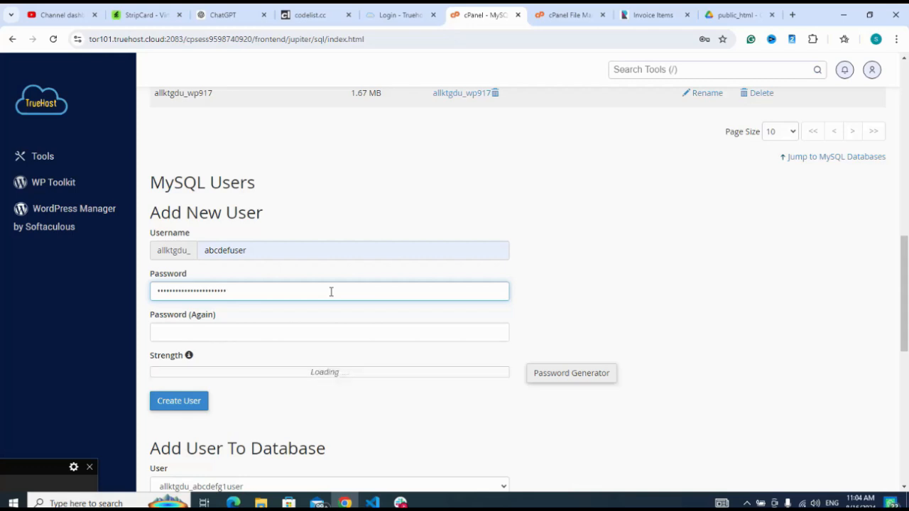
pyautogui.click(251, 244)
pyautogui.click(254, 291)
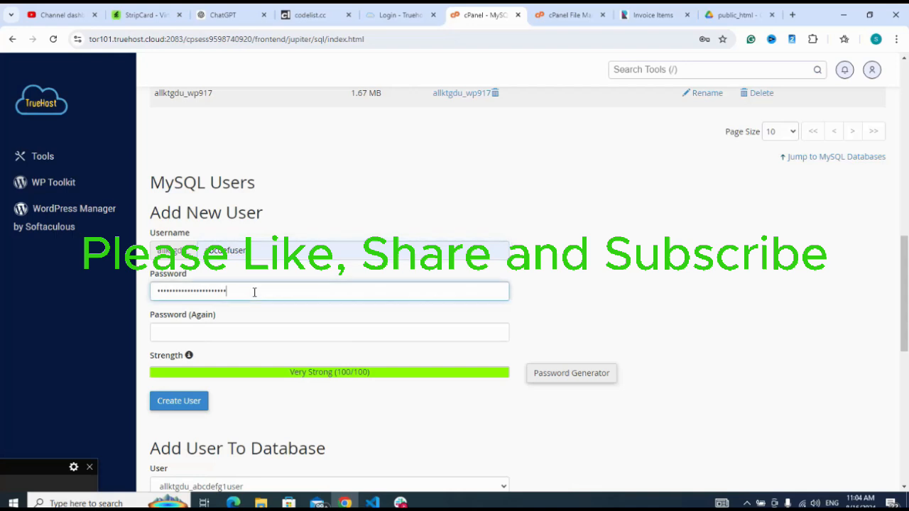
pyautogui.press('BackSpace')
pyautogui.press('BackSpace')
pyautogui.press('BackSpace')
pyautogui.press('BackSpace')
pyautogui.press('BackSpace')
pyautogui.press('BackSpace')
pyautogui.press('BackSpace')
pyautogui.press('BackSpace')
pyautogui.press('BackSpace')
pyautogui.press('BackSpace')
pyautogui.press('BackSpace')
pyautogui.press('BackSpace')
pyautogui.press('BackSpace')
pyautogui.press('BackSpace')
pyautogui.press('BackSpace')
pyautogui.press('BackSpace')
pyautogui.press('BackSpace')
pyautogui.press('BackSpace')
pyautogui.press('BackSpace')
pyautogui.press('BackSpace')
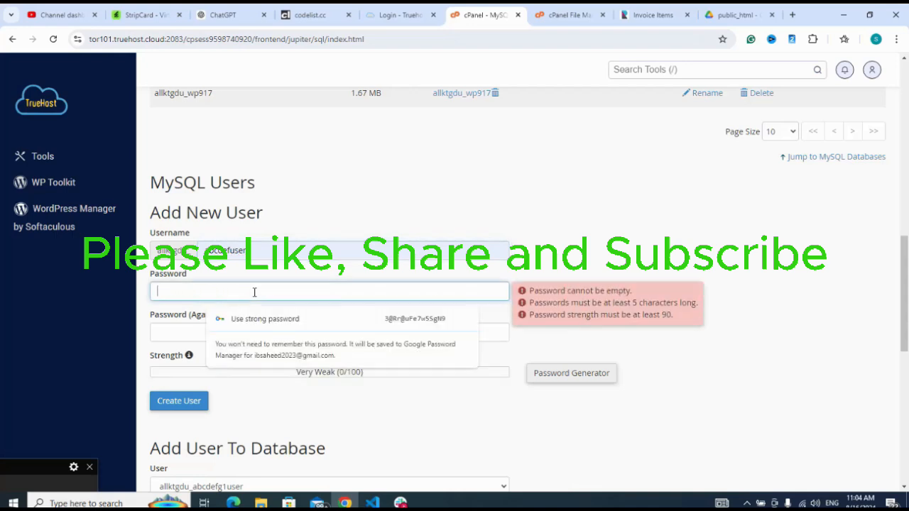
pyautogui.click(255, 256)
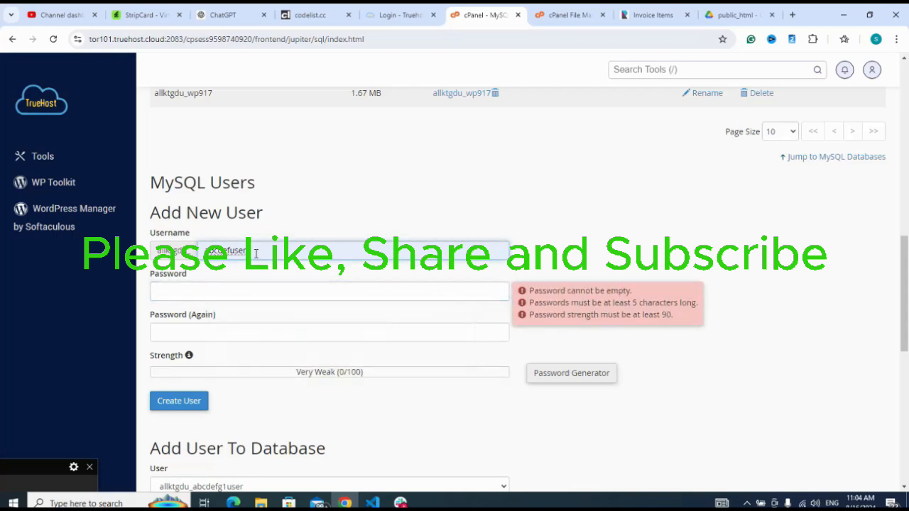
pyautogui.doubleClick(255, 254)
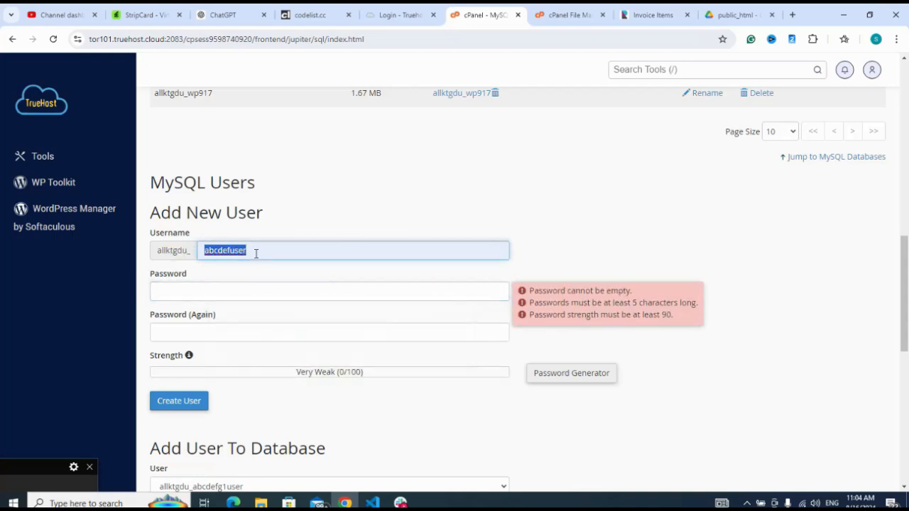
pyautogui.click(250, 292)
pyautogui.hotkey('ctrl', 'v')
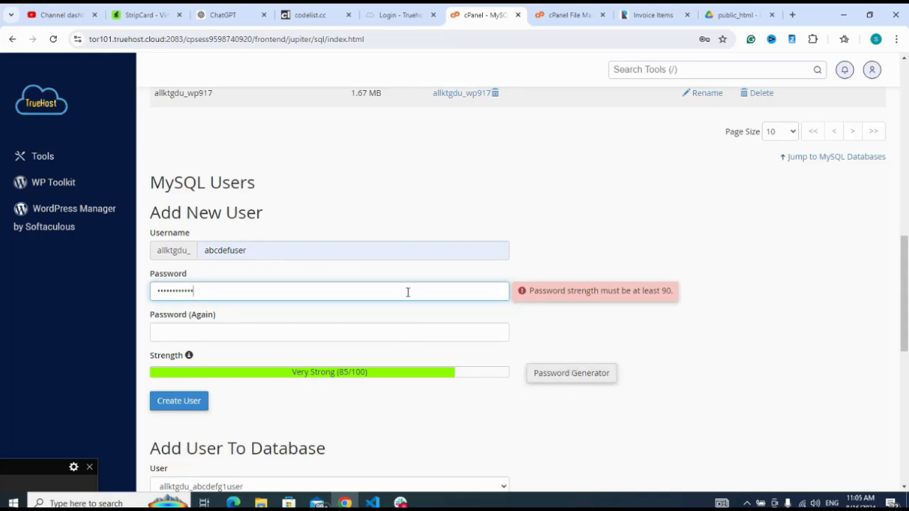
pyautogui.hotkey('ctrl', 'a')
pyautogui.press('BackSpace')
# Generate a password for the new MySQL user, confirm it has been copied safely, and apply it to both password fields
pyautogui.click(569, 378)
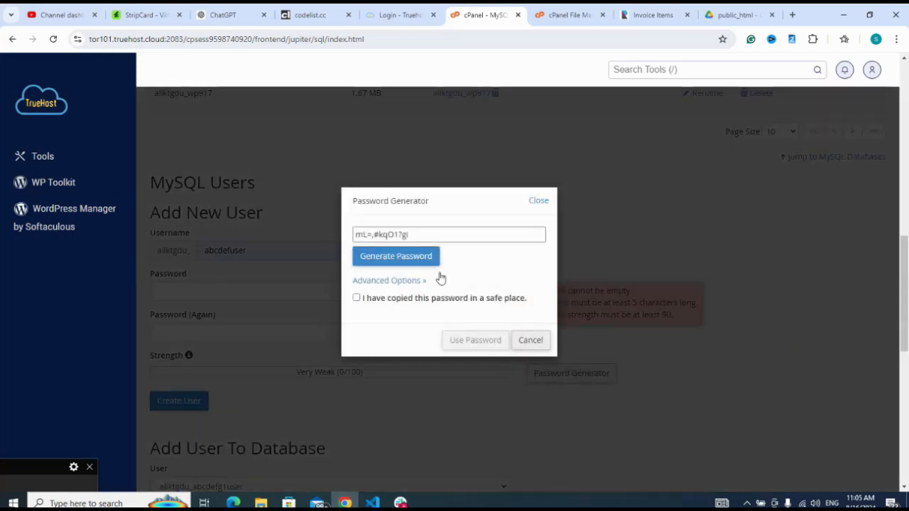
pyautogui.click(457, 238)
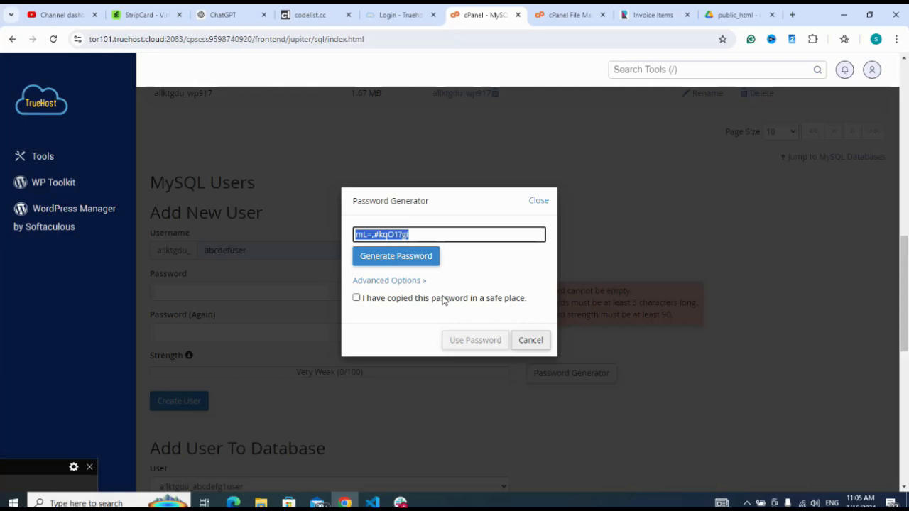
pyautogui.click(356, 297)
pyautogui.click(474, 341)
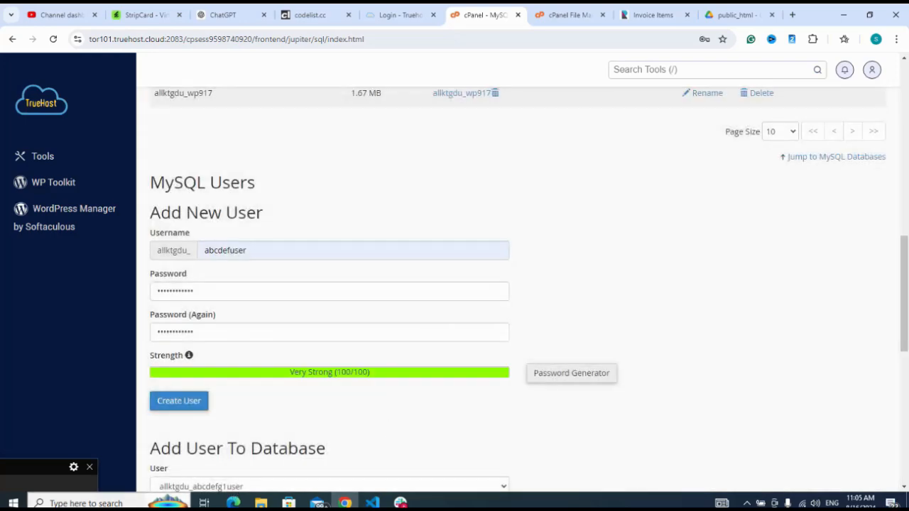
# Create the MySQL user abcdefuser and go back to the database overview without saving the password in the browser
pyautogui.click(29, 467)
pyautogui.click(10, 505)
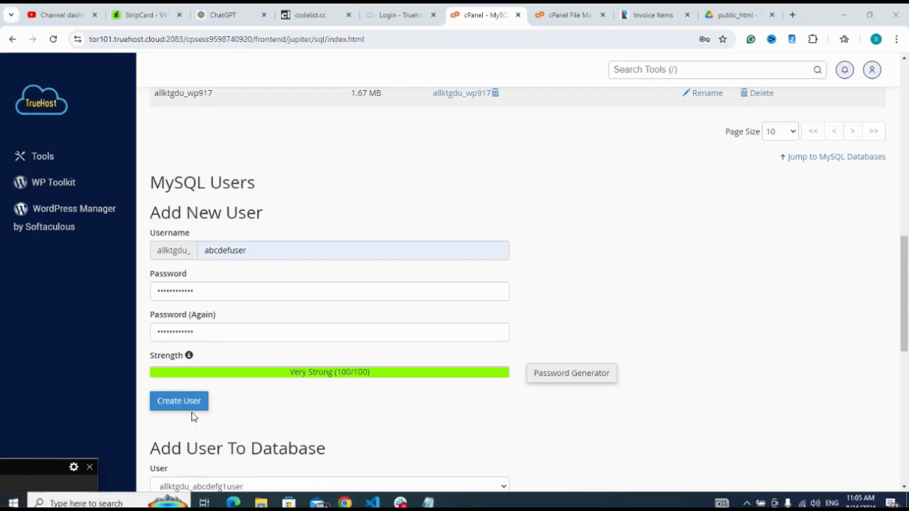
pyautogui.click(189, 410)
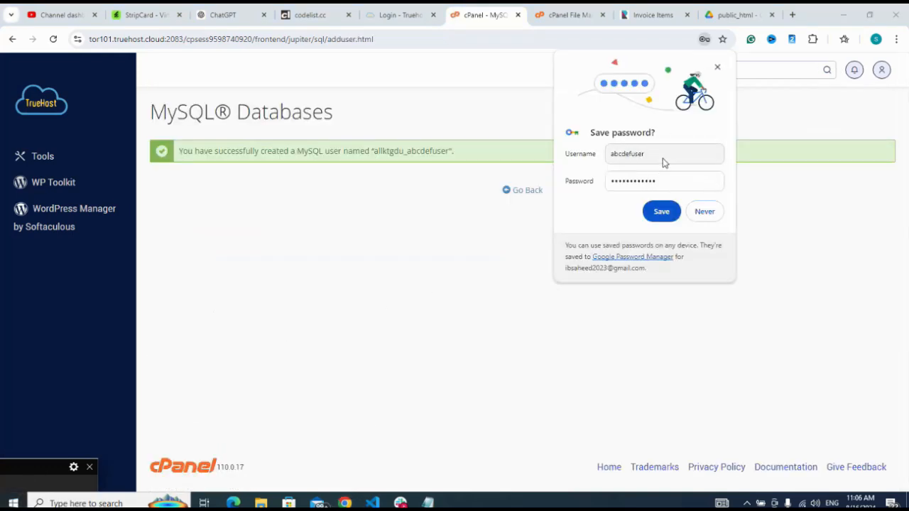
pyautogui.click(718, 68)
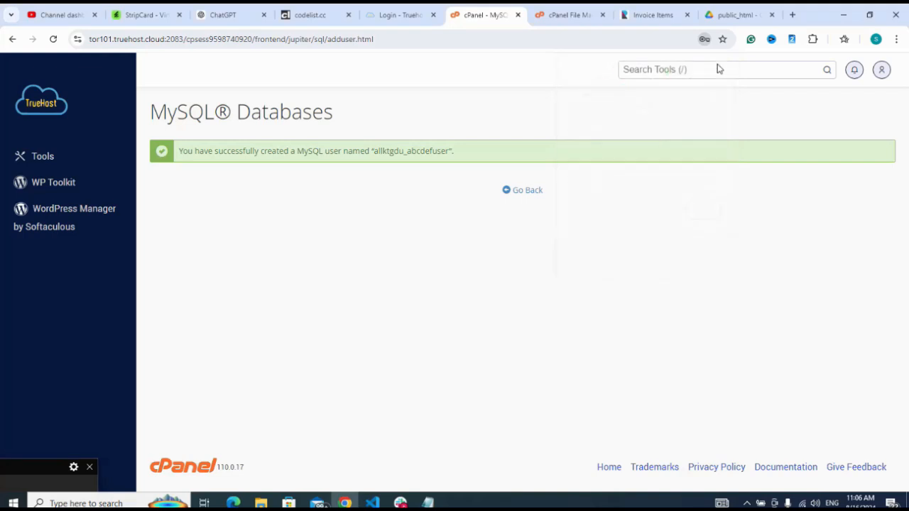
pyautogui.click(525, 192)
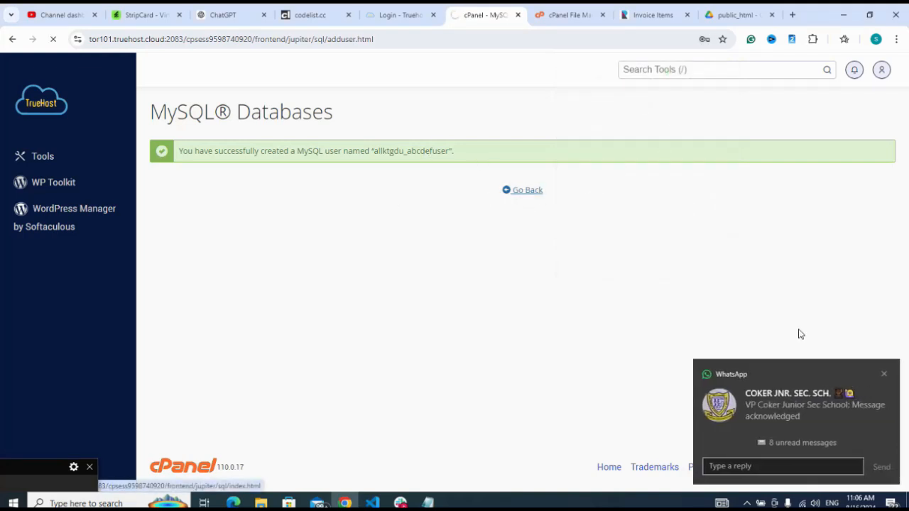
pyautogui.click(884, 375)
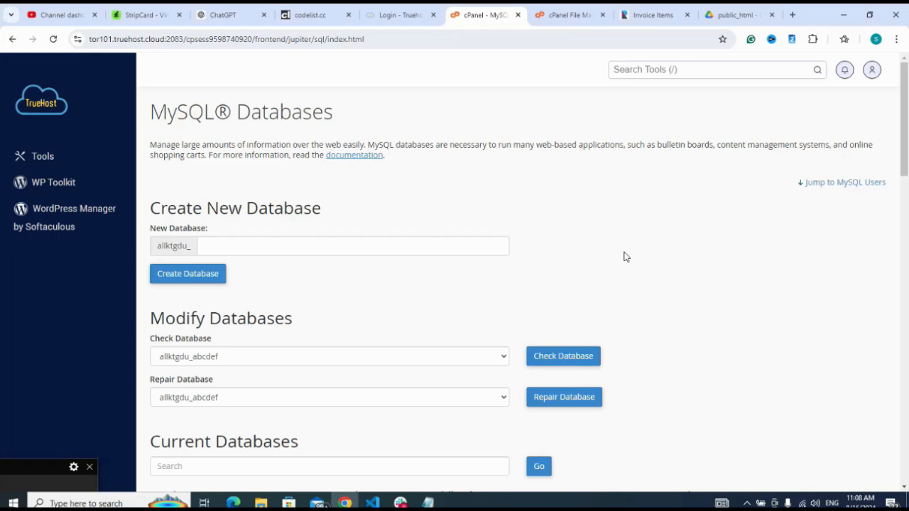
# Add the user abcdefuser to the abcdef database
pyautogui.scroll(-7, 625, 256)
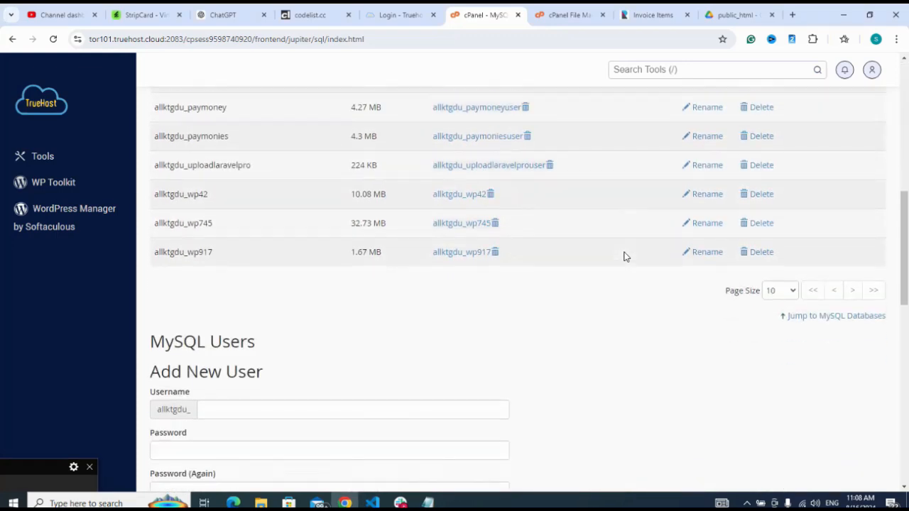
pyautogui.scroll(-4, 624, 257)
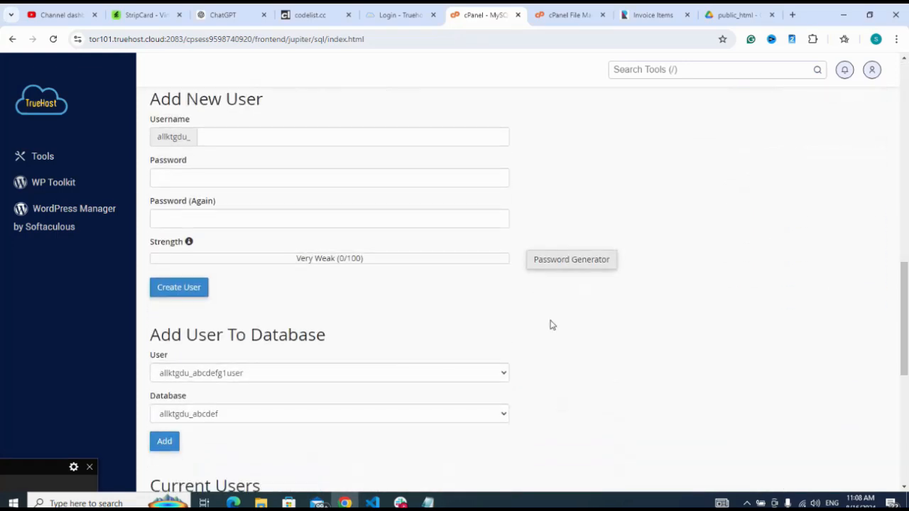
pyautogui.click(457, 374)
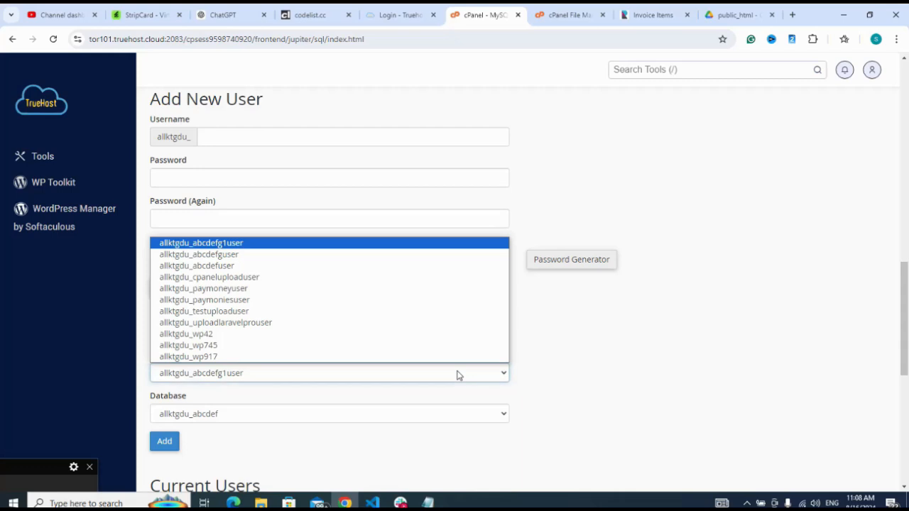
pyautogui.click(333, 266)
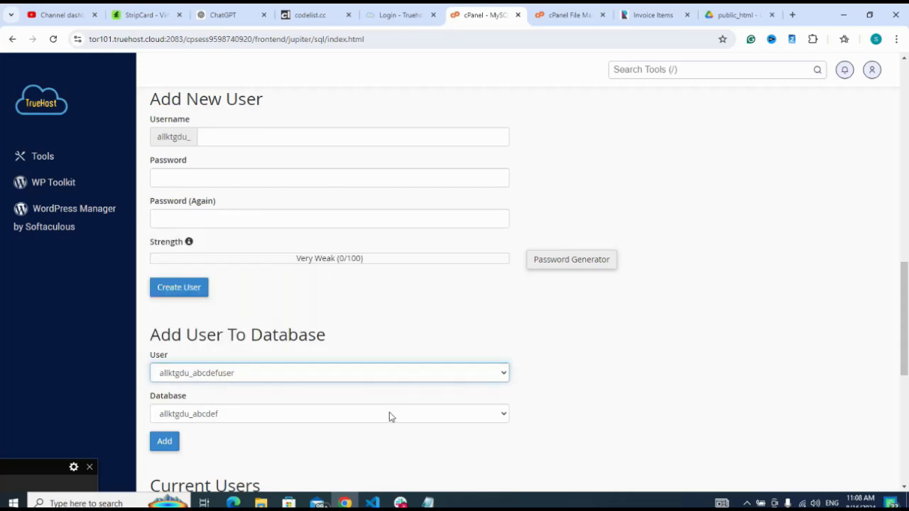
pyautogui.click(165, 443)
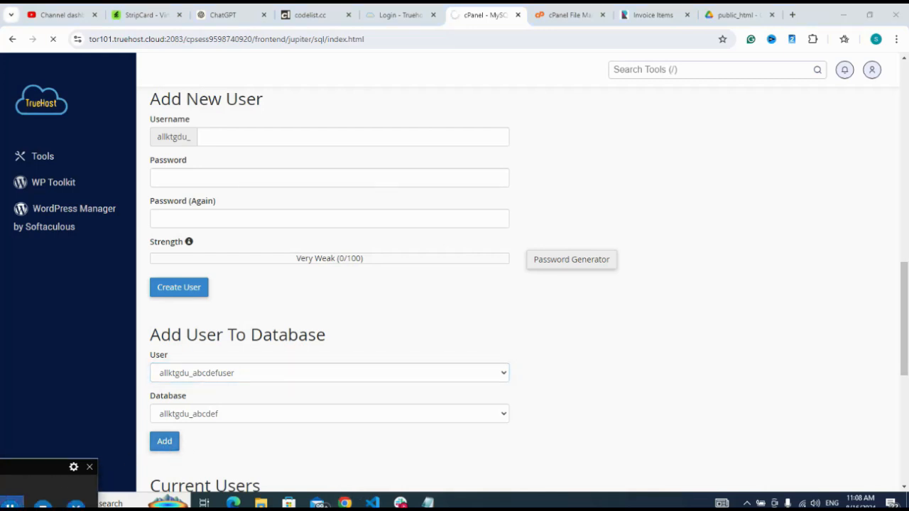
pyautogui.click(13, 503)
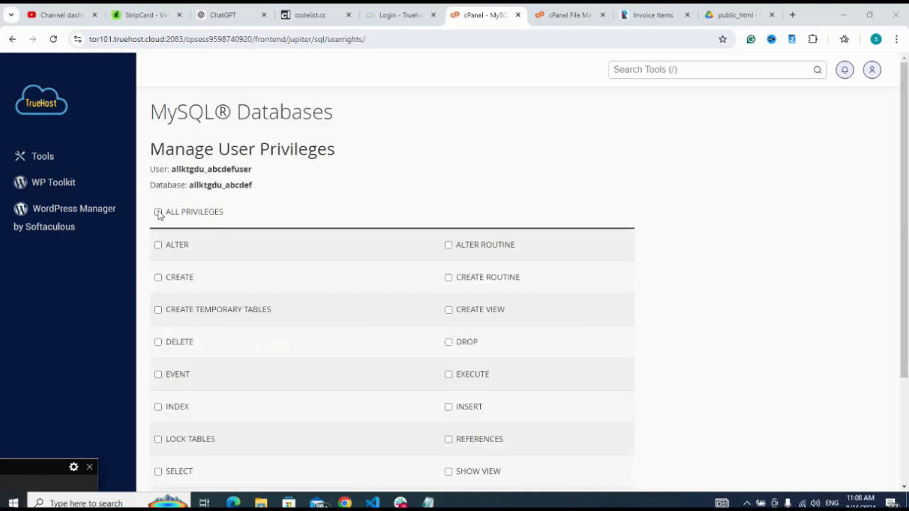
# Grant abcdefuser all privileges on the abcdef database and save the changes
pyautogui.click(162, 213)
pyautogui.scroll(-2, 437, 171)
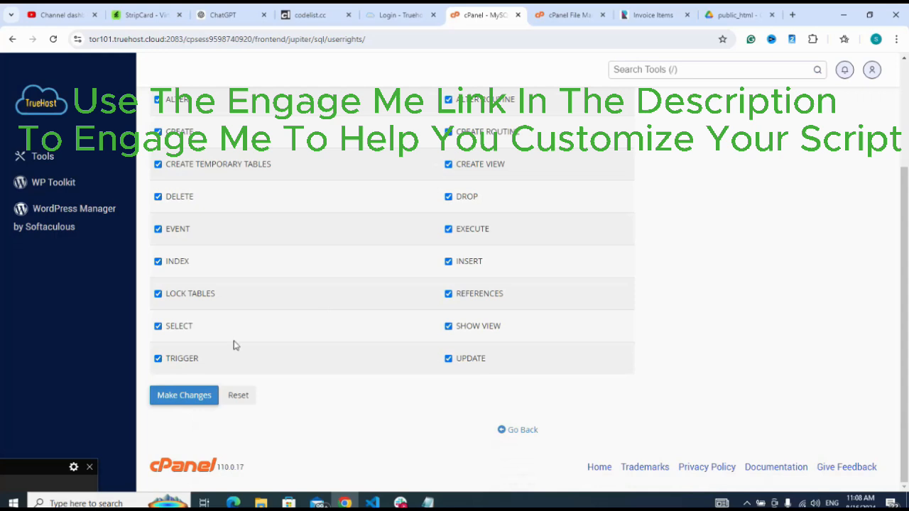
pyautogui.click(190, 398)
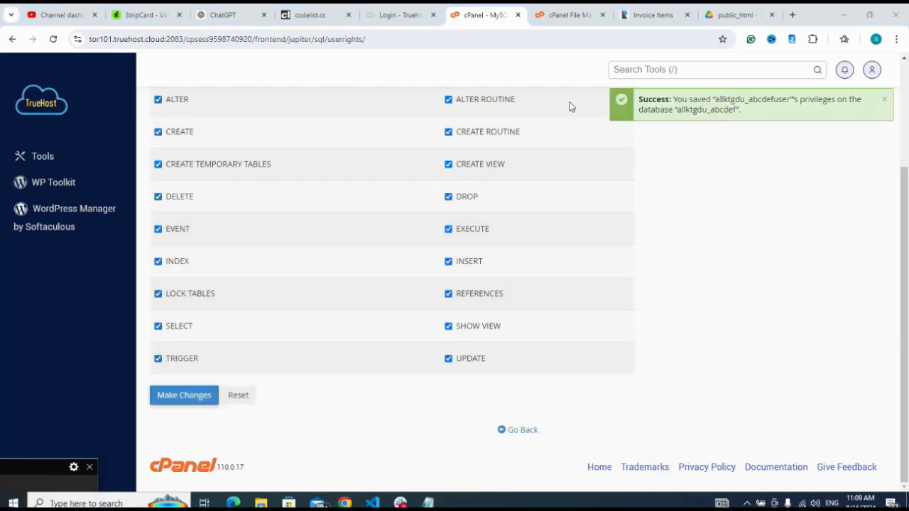
# Switch to the File Manager and copy the subdomain tested.saidbyte.com.ng from its directory path
pyautogui.click(564, 16)
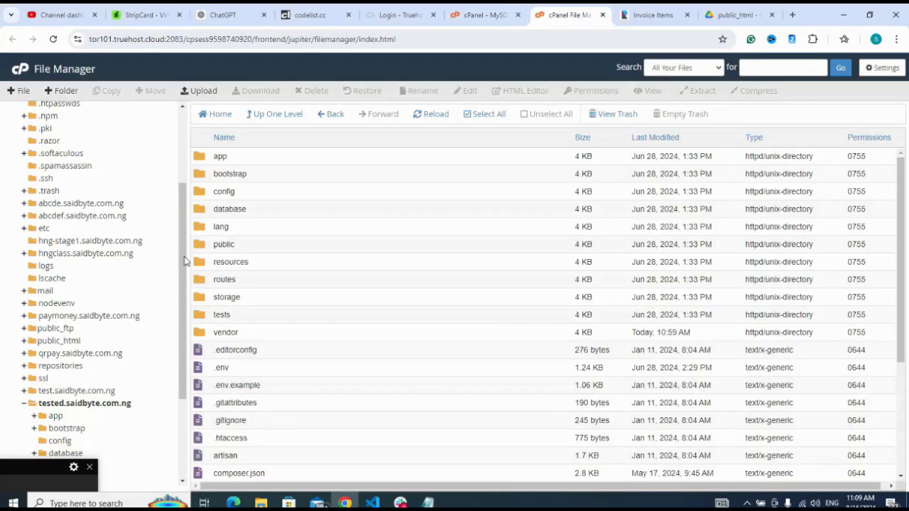
pyautogui.moveTo(185, 262); pyautogui.dragTo(185, 188)
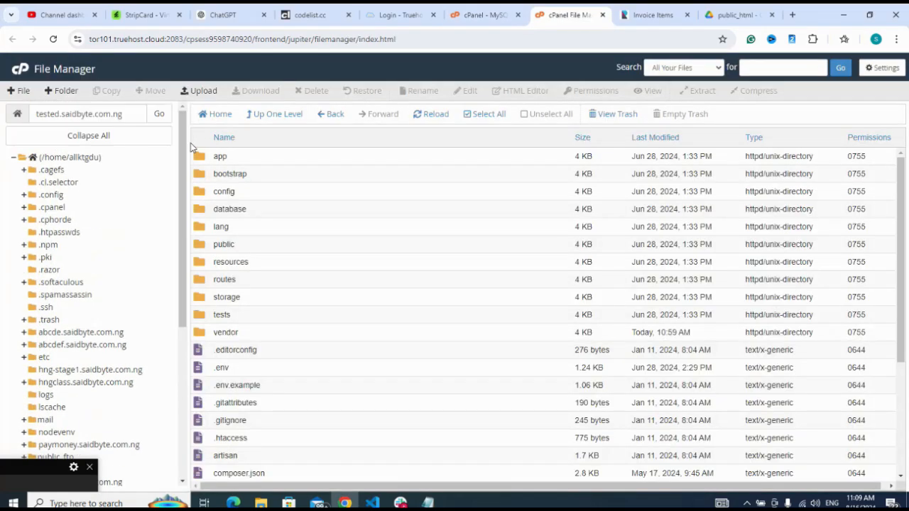
pyautogui.click(131, 113)
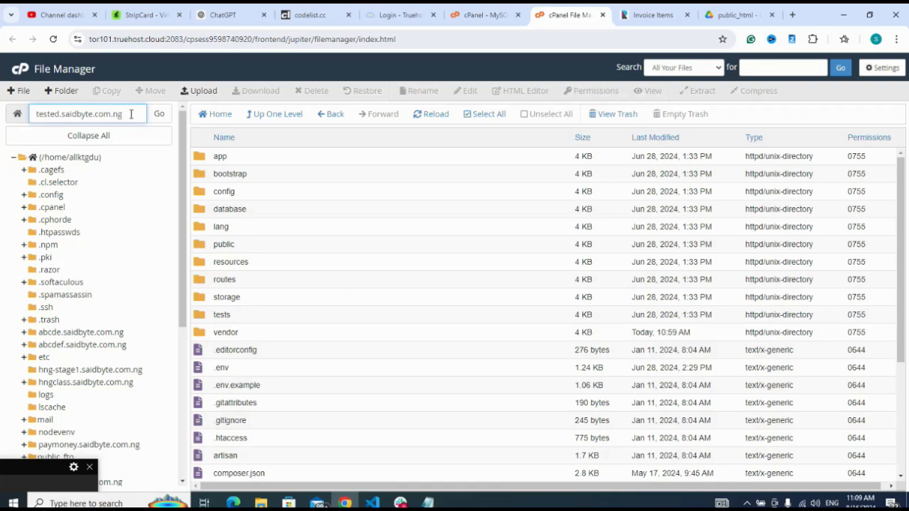
pyautogui.doubleClick(131, 113)
pyautogui.hotkey('ctrl', 'c')
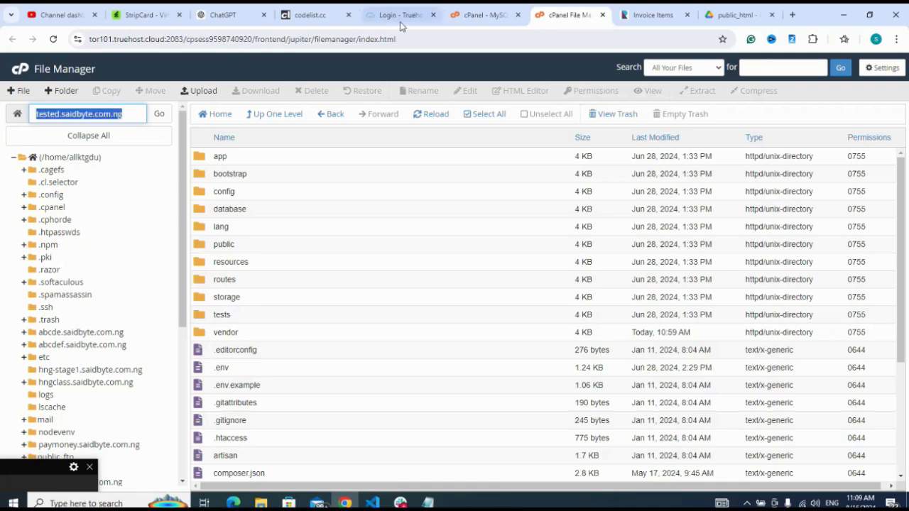
# Open tested.saidbyte.com.ng in a new browser tab and advance its installer past the server requirements to the database configuration
pyautogui.click(793, 16)
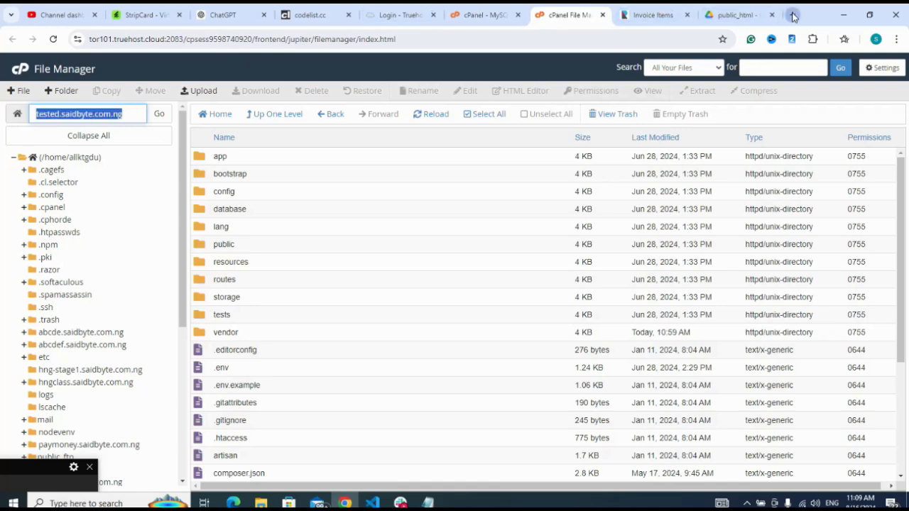
pyautogui.hotkey('ctrl', 'v')
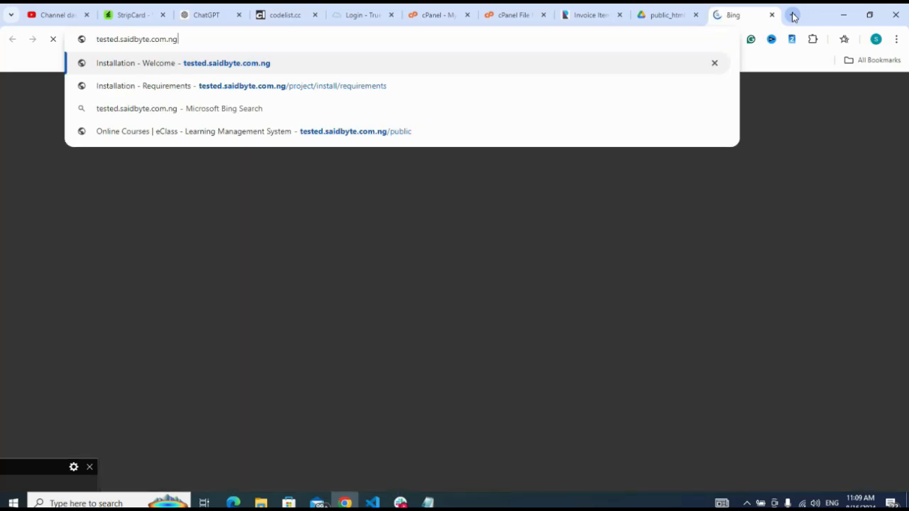
pyautogui.press('Return')
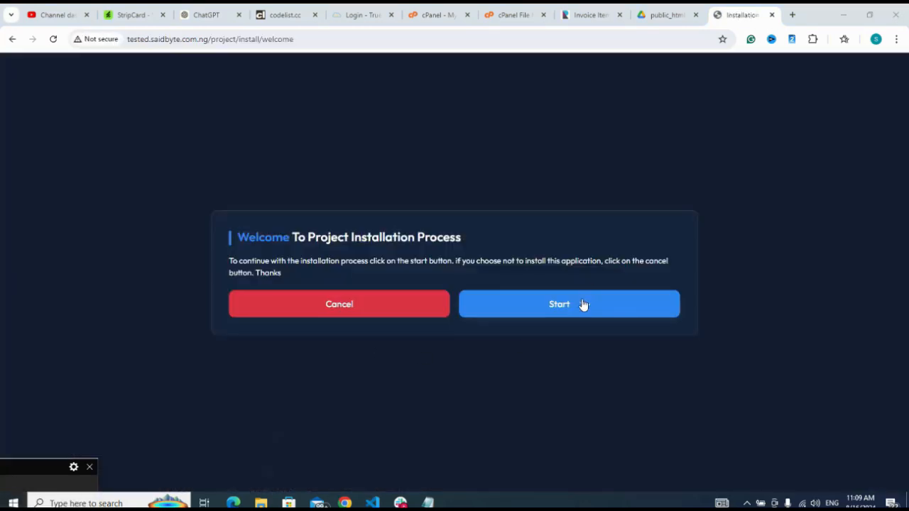
pyautogui.click(584, 306)
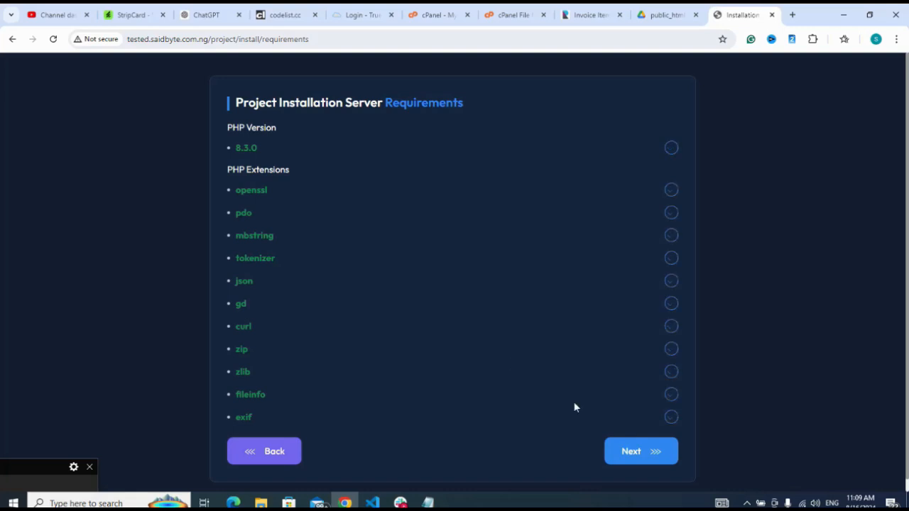
pyautogui.click(633, 455)
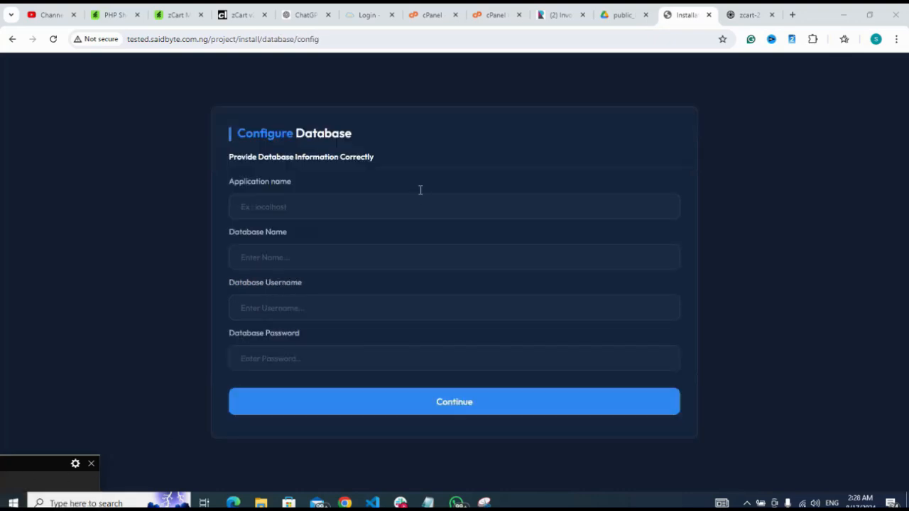
# Set the application name to localhost and fill in the database name allktgdu_abcdef copied from cPanel's list of current databases
pyautogui.click(413, 208)
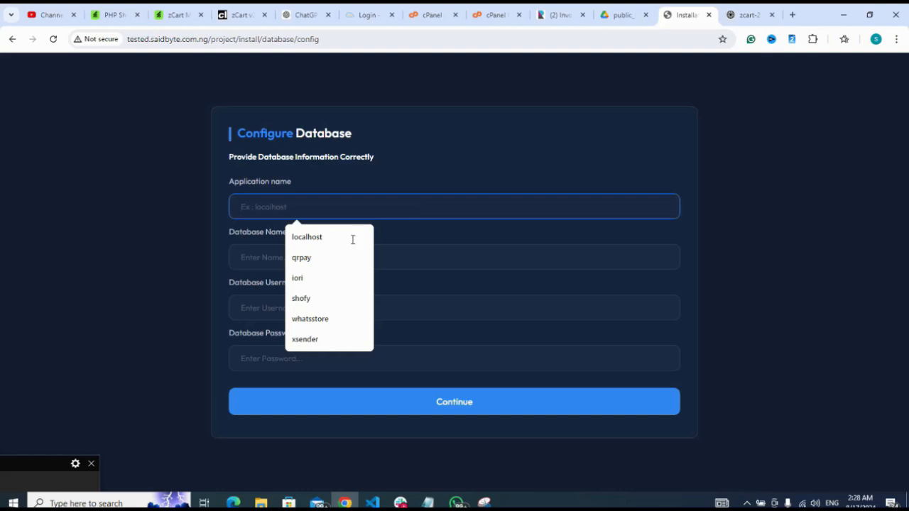
pyautogui.click(320, 237)
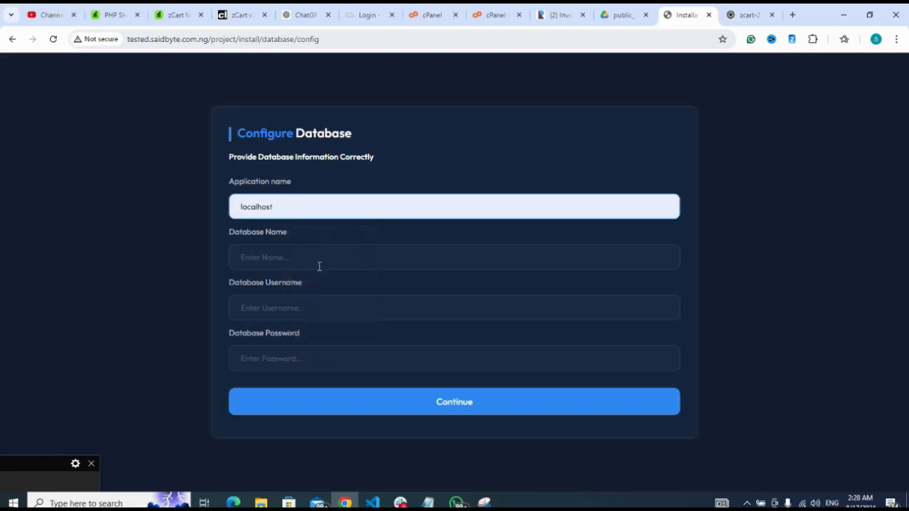
pyautogui.click(319, 266)
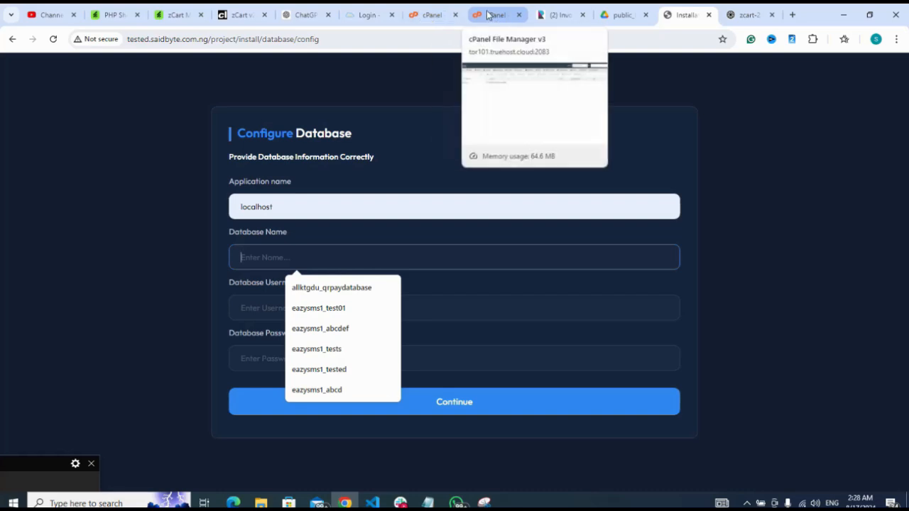
pyautogui.click(448, 16)
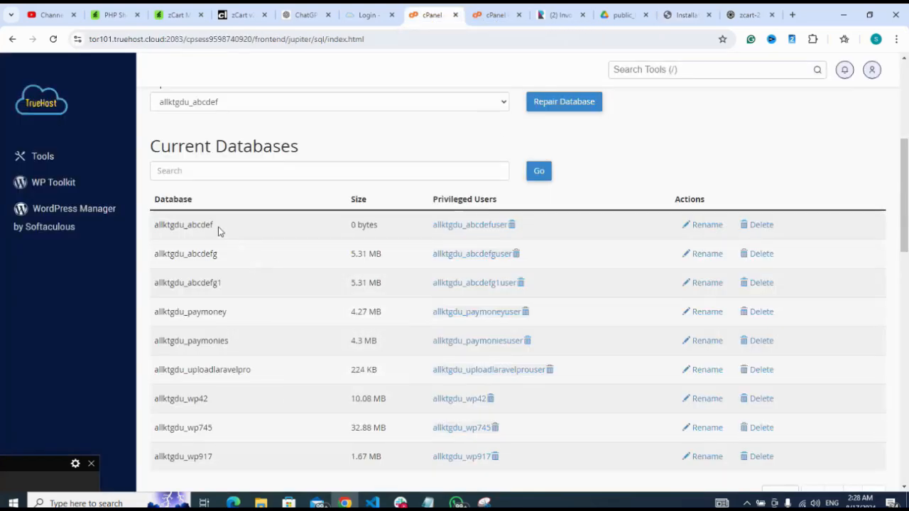
pyautogui.moveTo(217, 225); pyautogui.dragTo(160, 222)
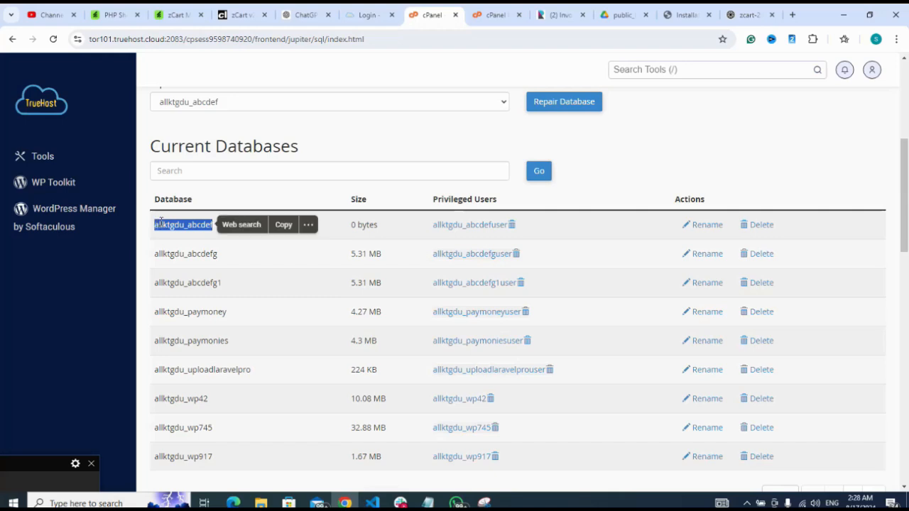
pyautogui.click(284, 226)
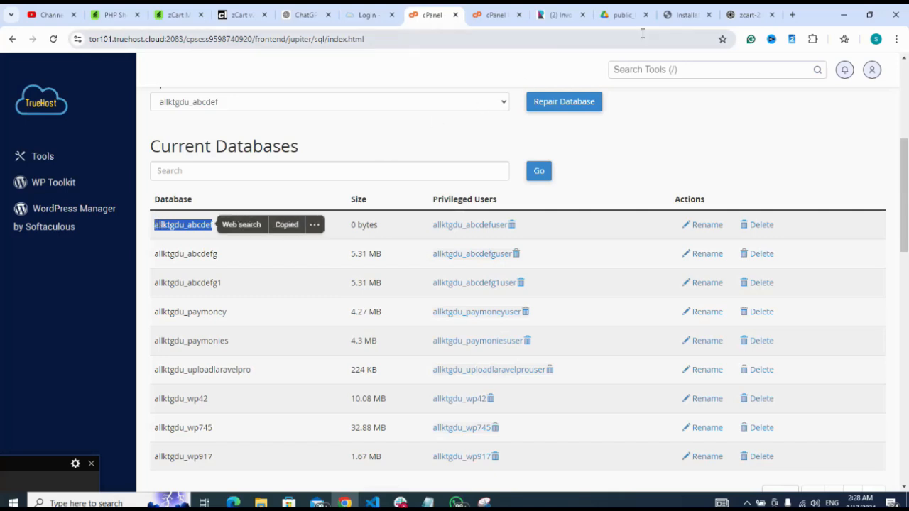
pyautogui.click(687, 15)
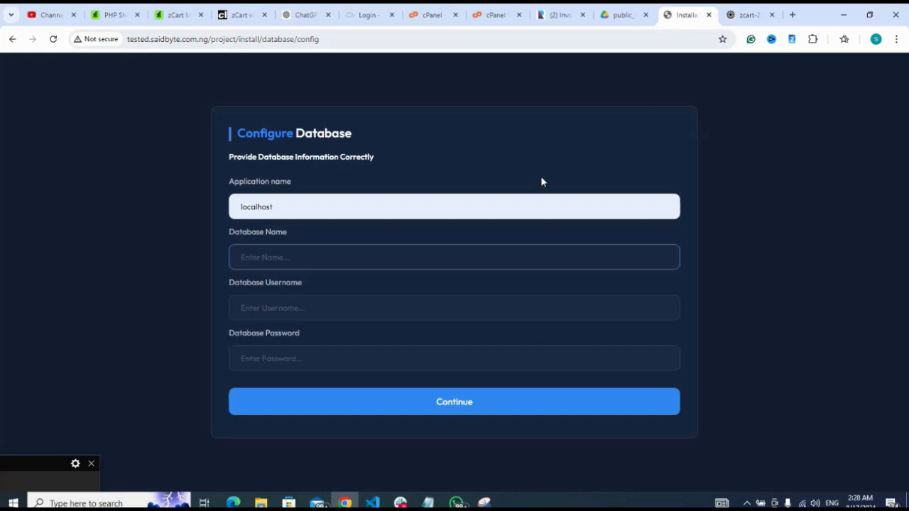
pyautogui.hotkey('ctrl', 'v')
# Fill in allktgdu_abcdefuser as the database username in the installer's database configuration
pyautogui.click(429, 330)
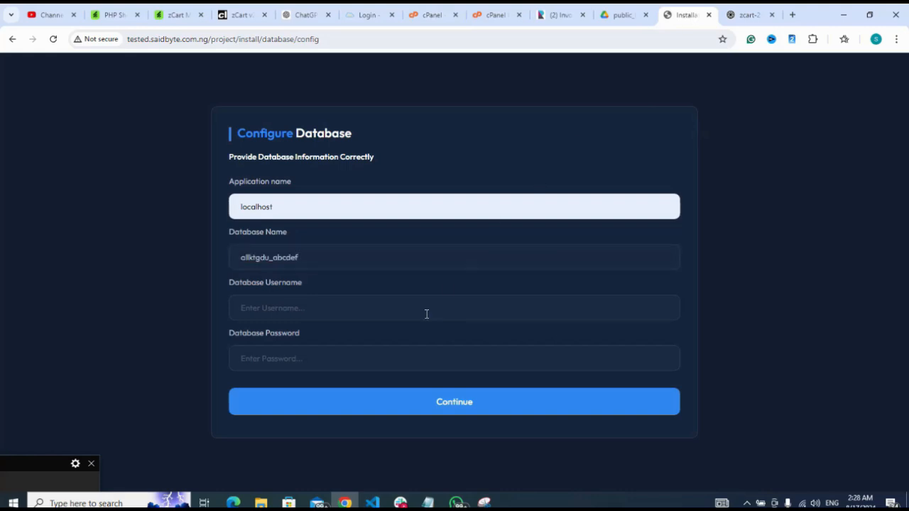
pyautogui.click(426, 314)
pyautogui.hotkey('ctrl', 'v')
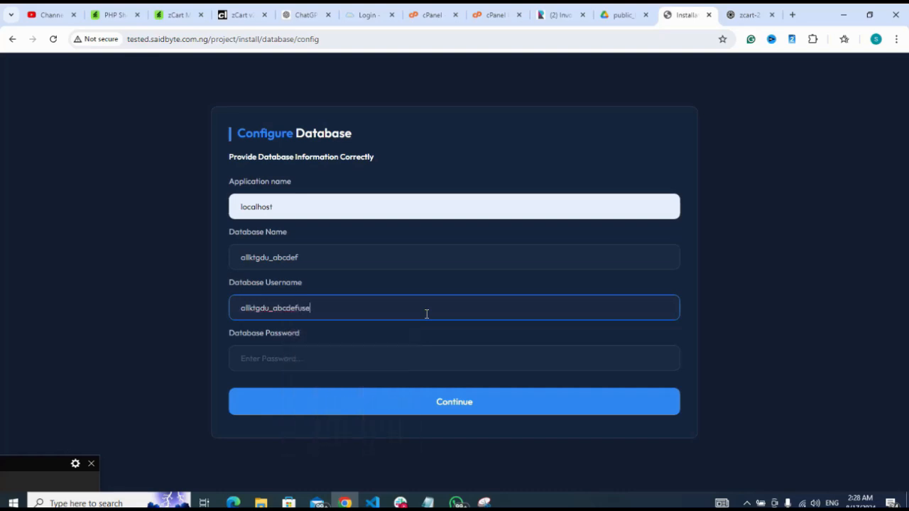
# Copy the saved database password from Notepad and paste it into the installer's database password field
pyautogui.click(414, 363)
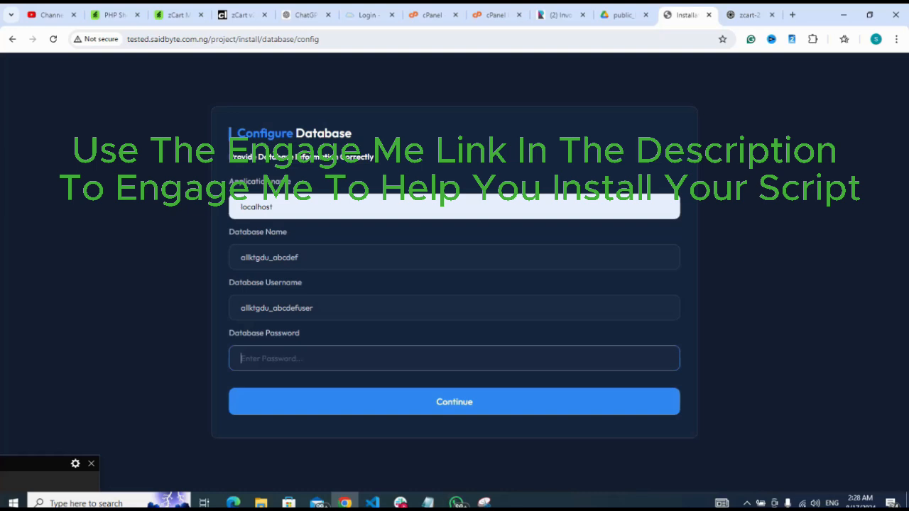
pyautogui.click(429, 503)
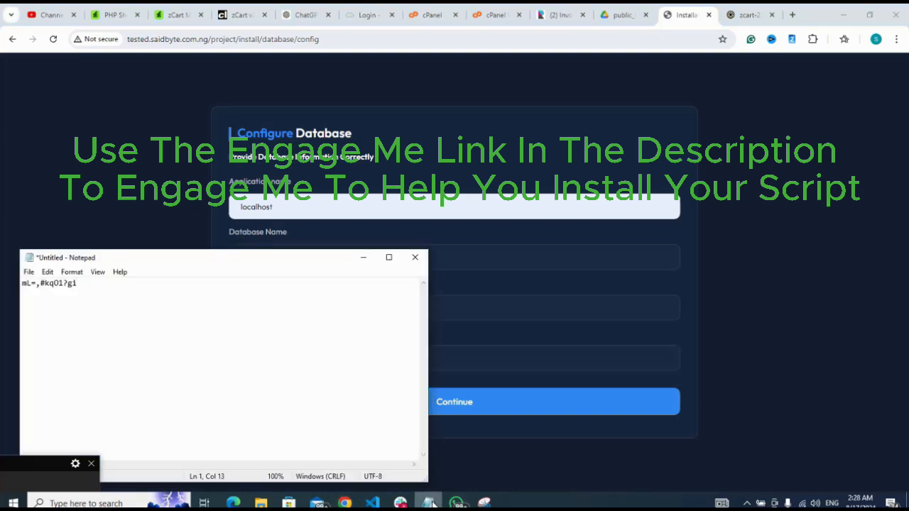
pyautogui.hotkey('ctrl', 'a')
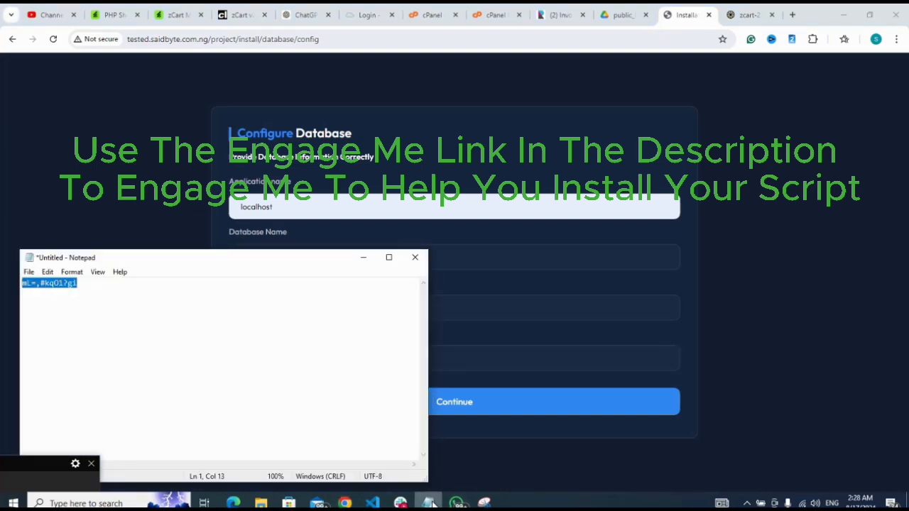
pyautogui.click(500, 361)
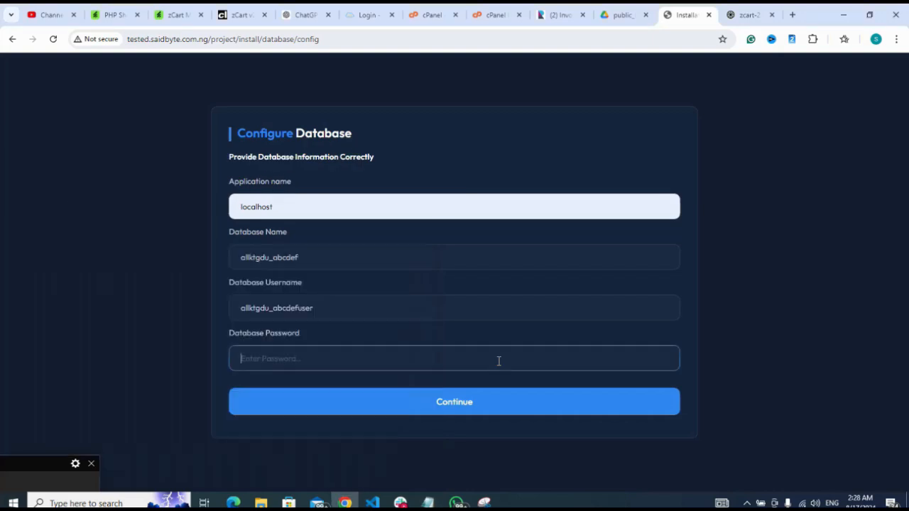
pyautogui.hotkey('ctrl', 'v')
# Submit the database configuration, decline saving the password in the browser, and run the database migration
pyautogui.click(460, 404)
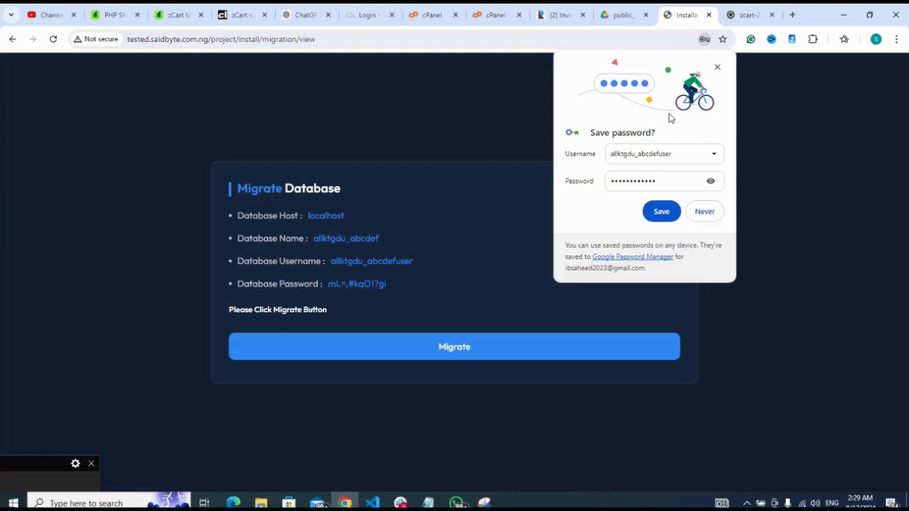
pyautogui.click(718, 69)
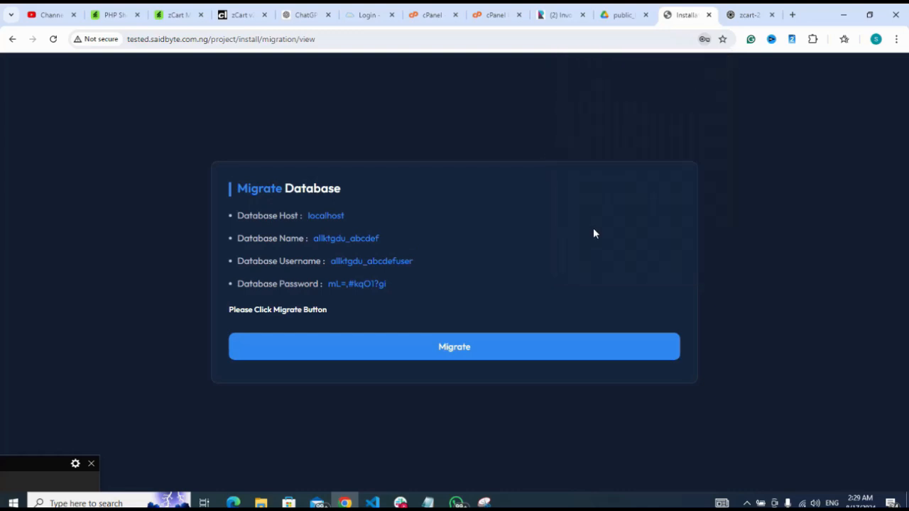
pyautogui.click(470, 353)
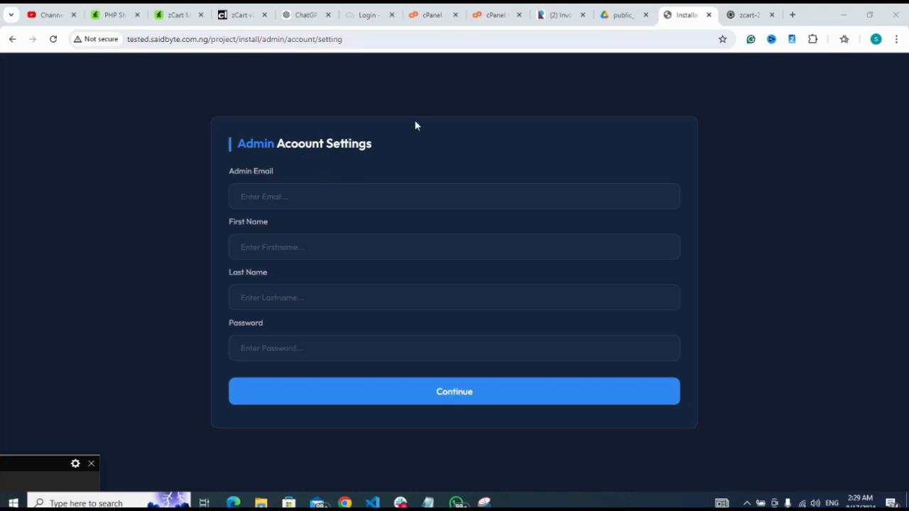
# Fill in the admin account's e-mail and set both its first name and last name to admin
pyautogui.click(352, 195)
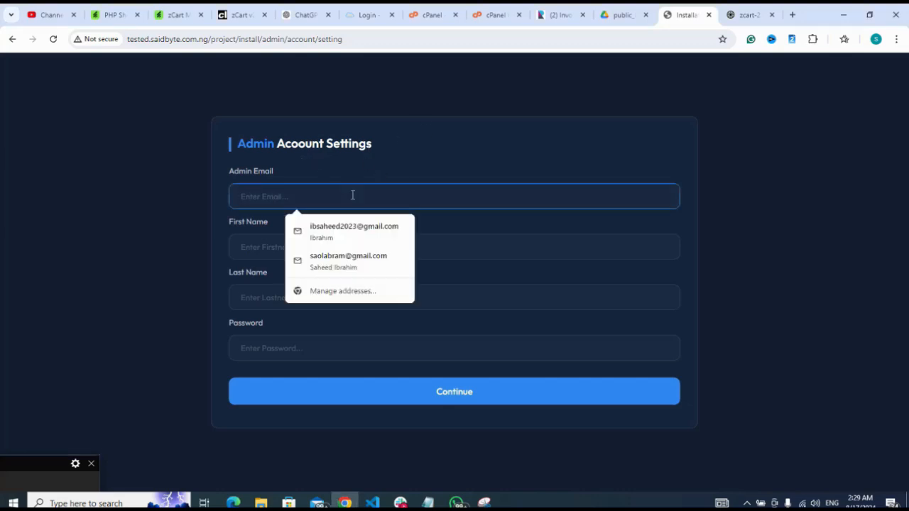
pyautogui.write('admin@example.com')
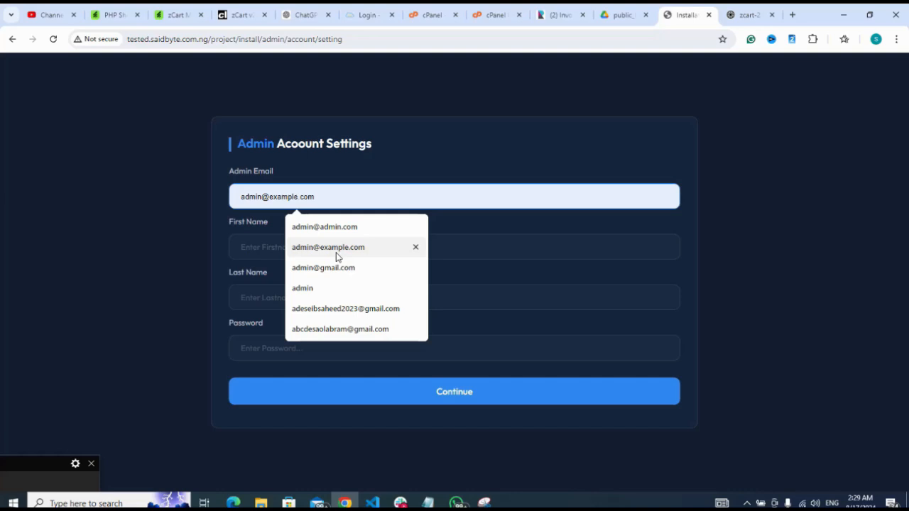
pyautogui.click(337, 255)
pyautogui.click(336, 252)
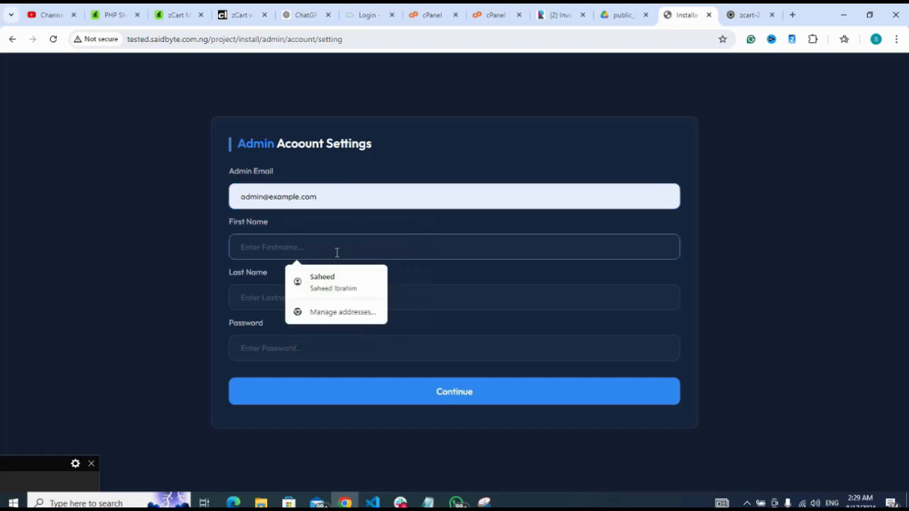
pyautogui.write('admin')
pyautogui.click(329, 278)
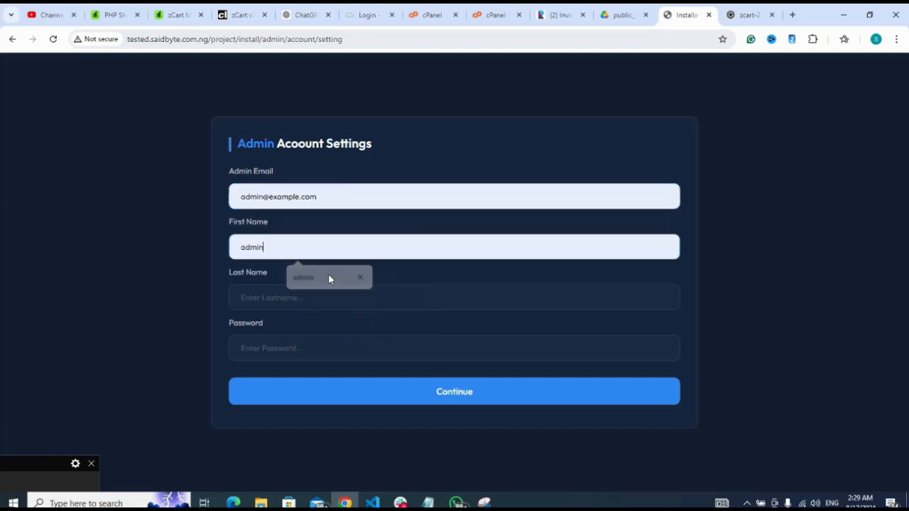
pyautogui.click(324, 301)
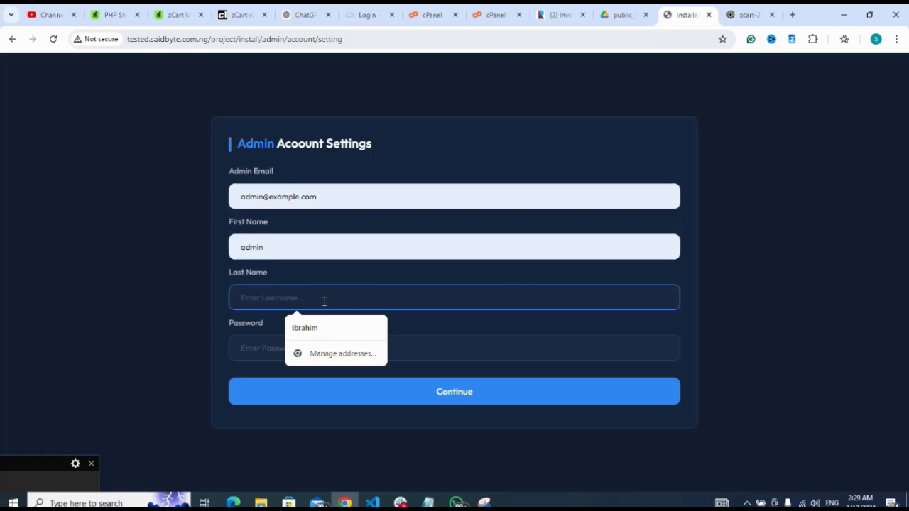
pyautogui.write('admin')
pyautogui.click(312, 332)
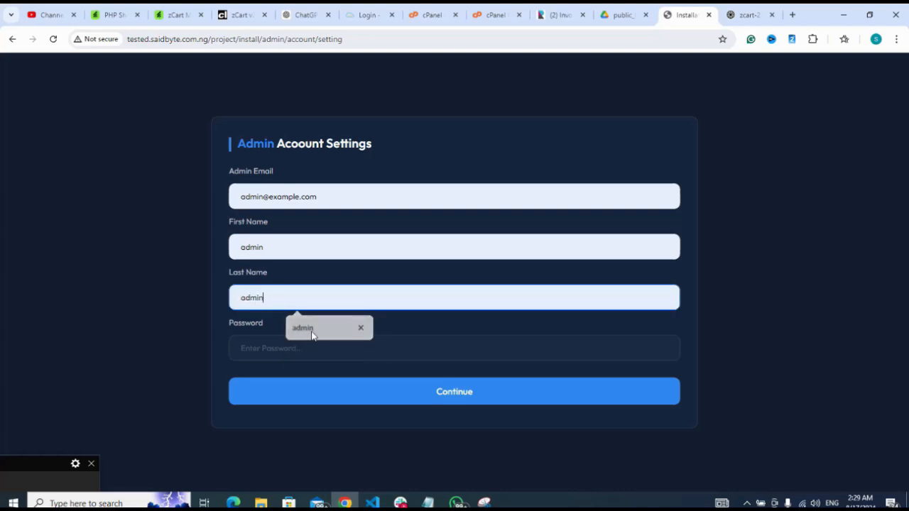
# Enter the admin account password, submit the account settings, and dismiss the browser's password prompts
pyautogui.click(312, 342)
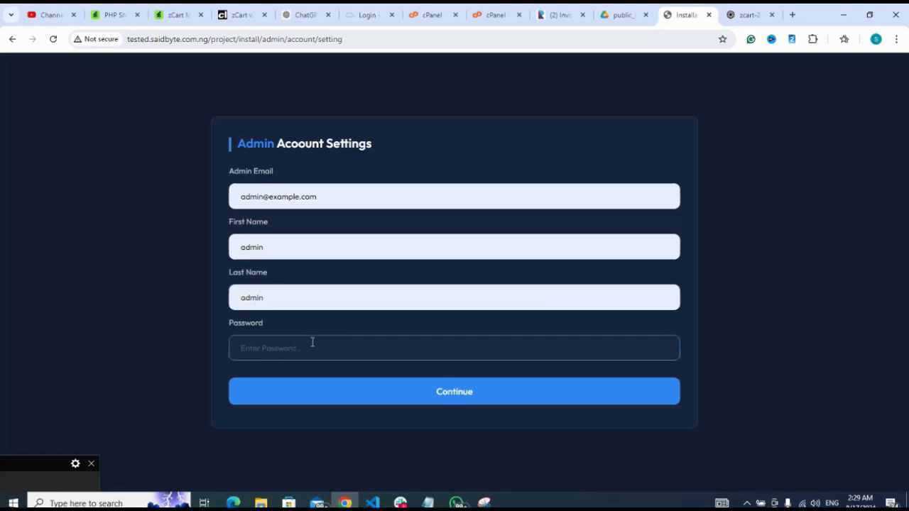
pyautogui.write('1')
pyautogui.click(454, 391)
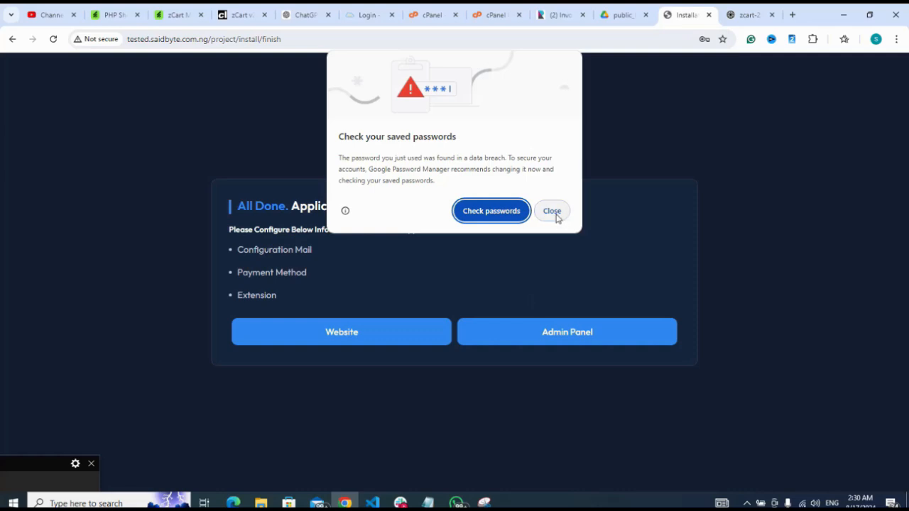
pyautogui.click(552, 211)
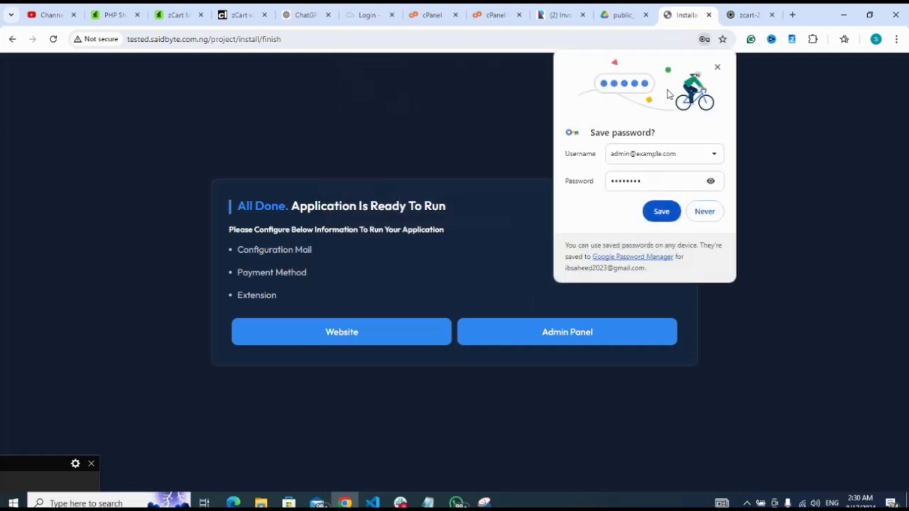
pyautogui.click(718, 67)
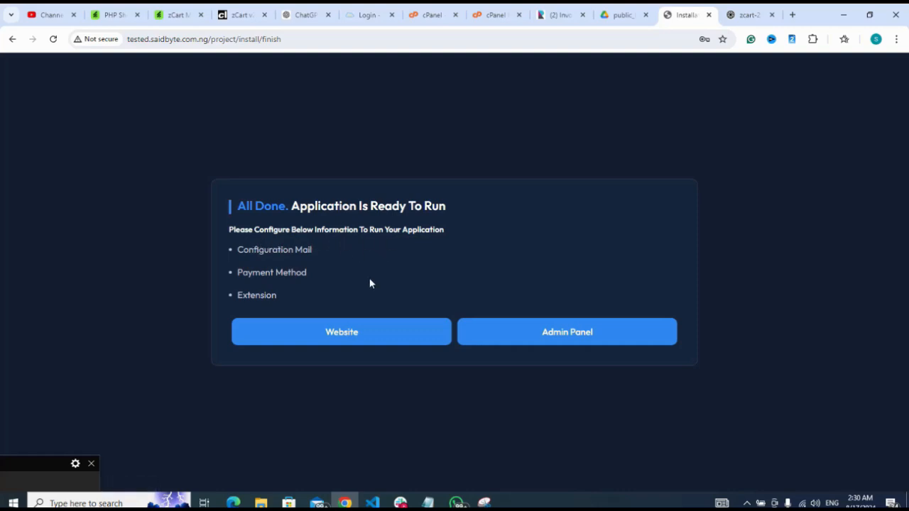
# Open the installed website from the installer's final page and look over its StripCard home page
pyautogui.click(377, 343)
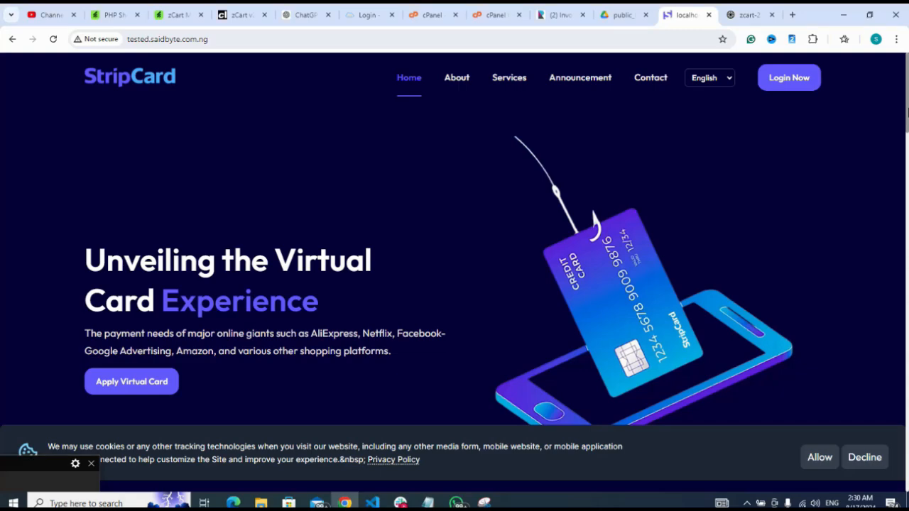
pyautogui.moveTo(907, 110); pyautogui.dragTo(887, 54)
pyautogui.moveTo(903, 134); pyautogui.dragTo(908, 204)
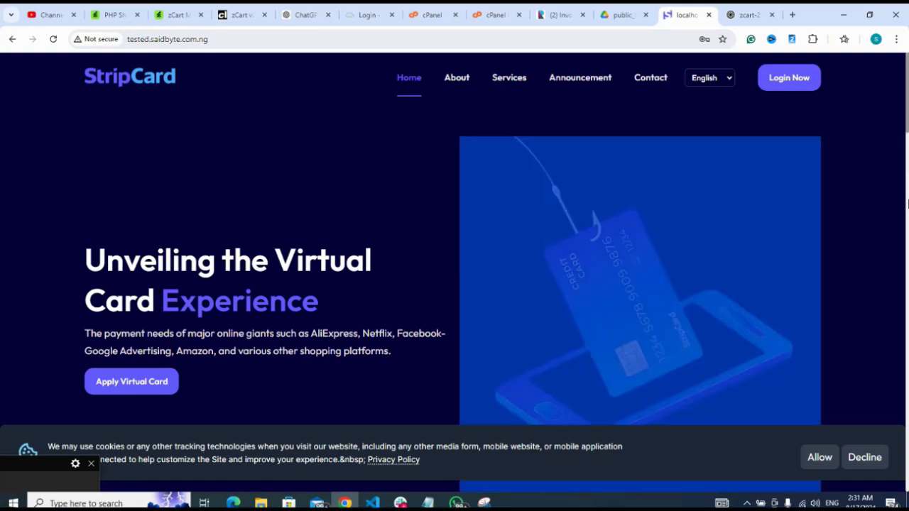